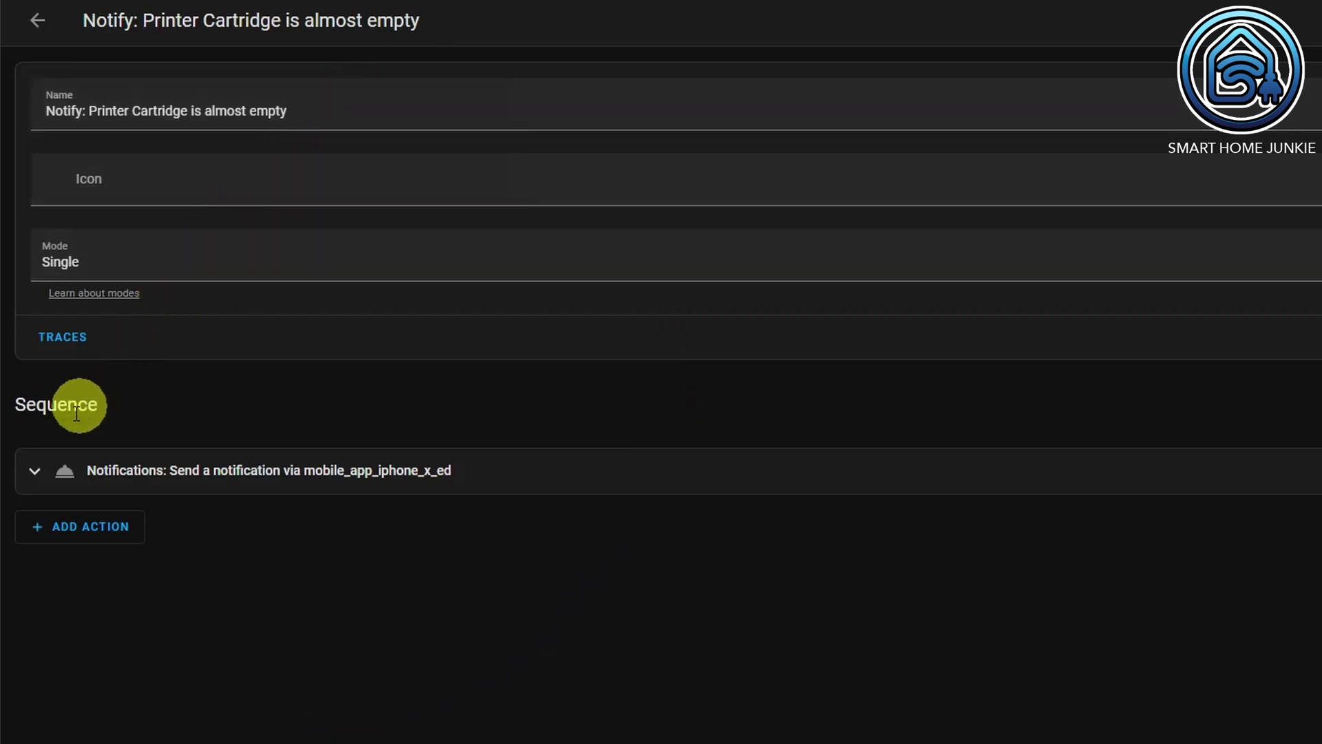
Expand the script's mobile notification action and examine its ORDER_URI, REMIND and IGNORE action definitions.
click(35, 473)
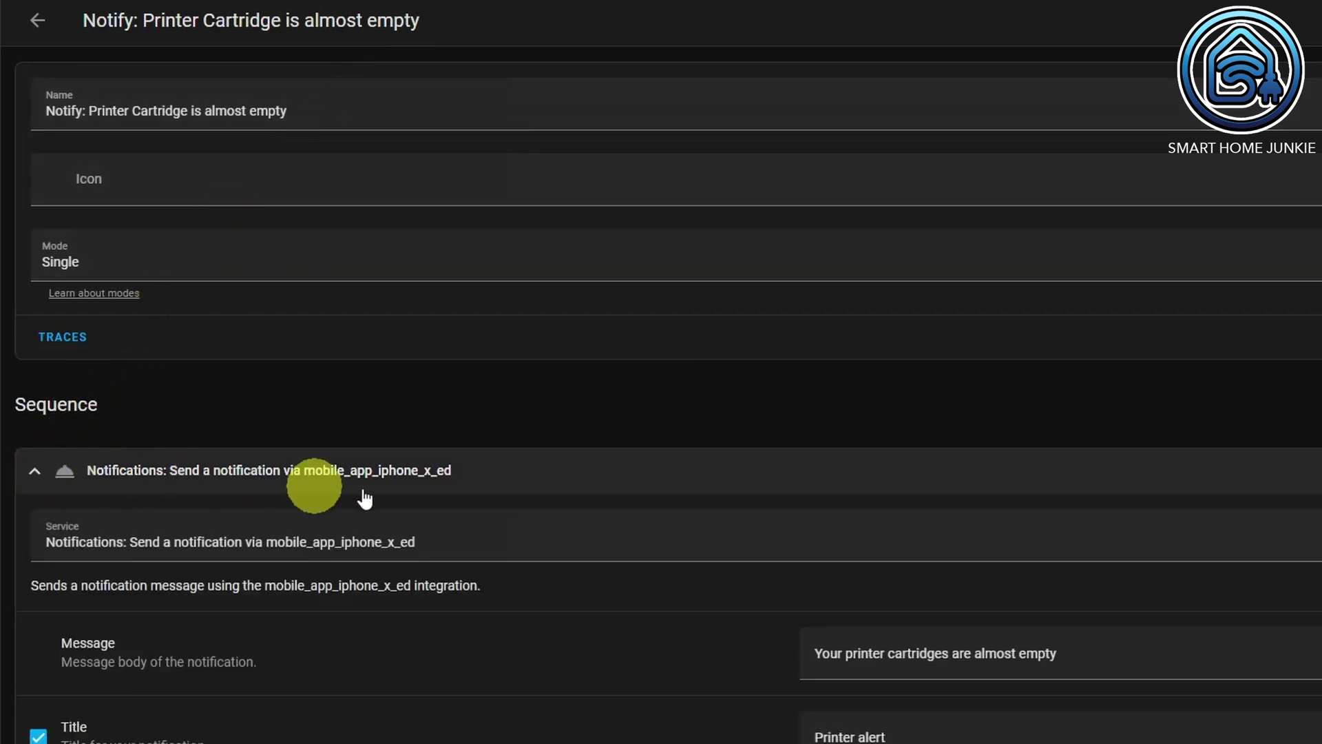
scroll(976, 478, down, 4)
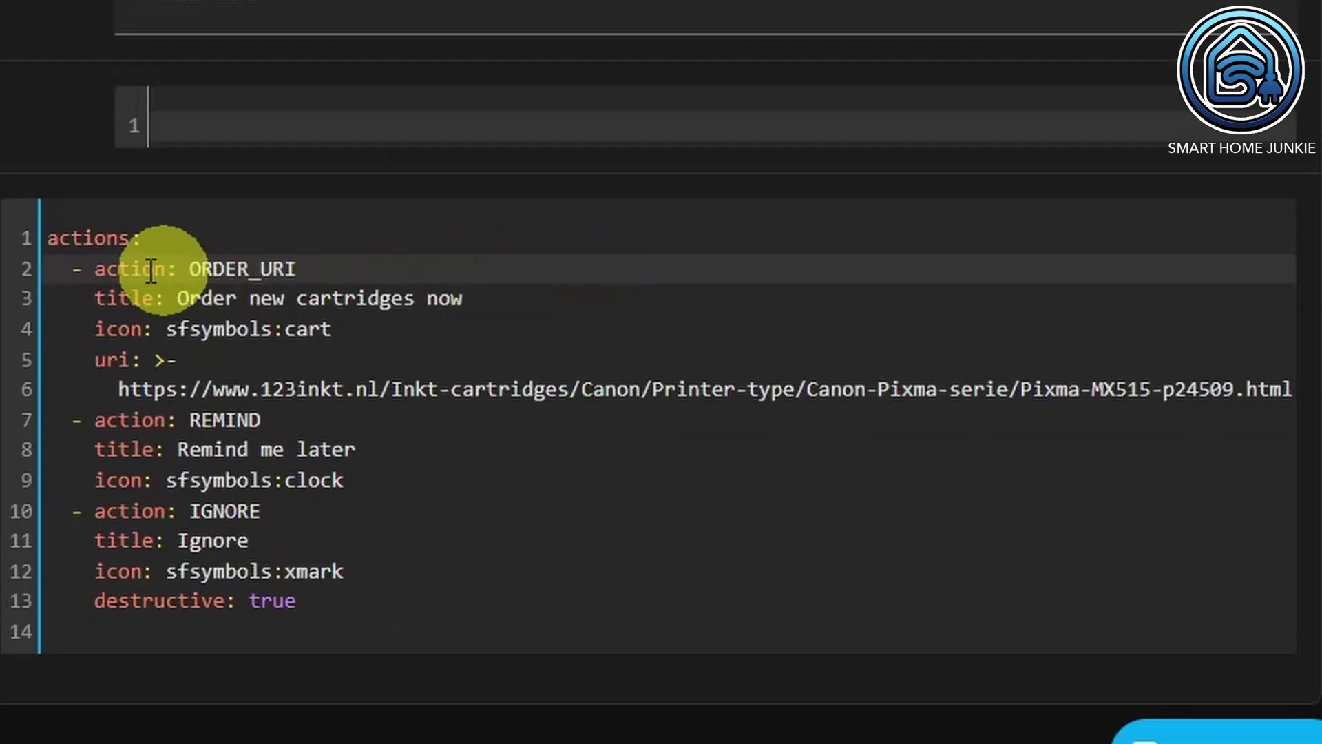
click(760, 611)
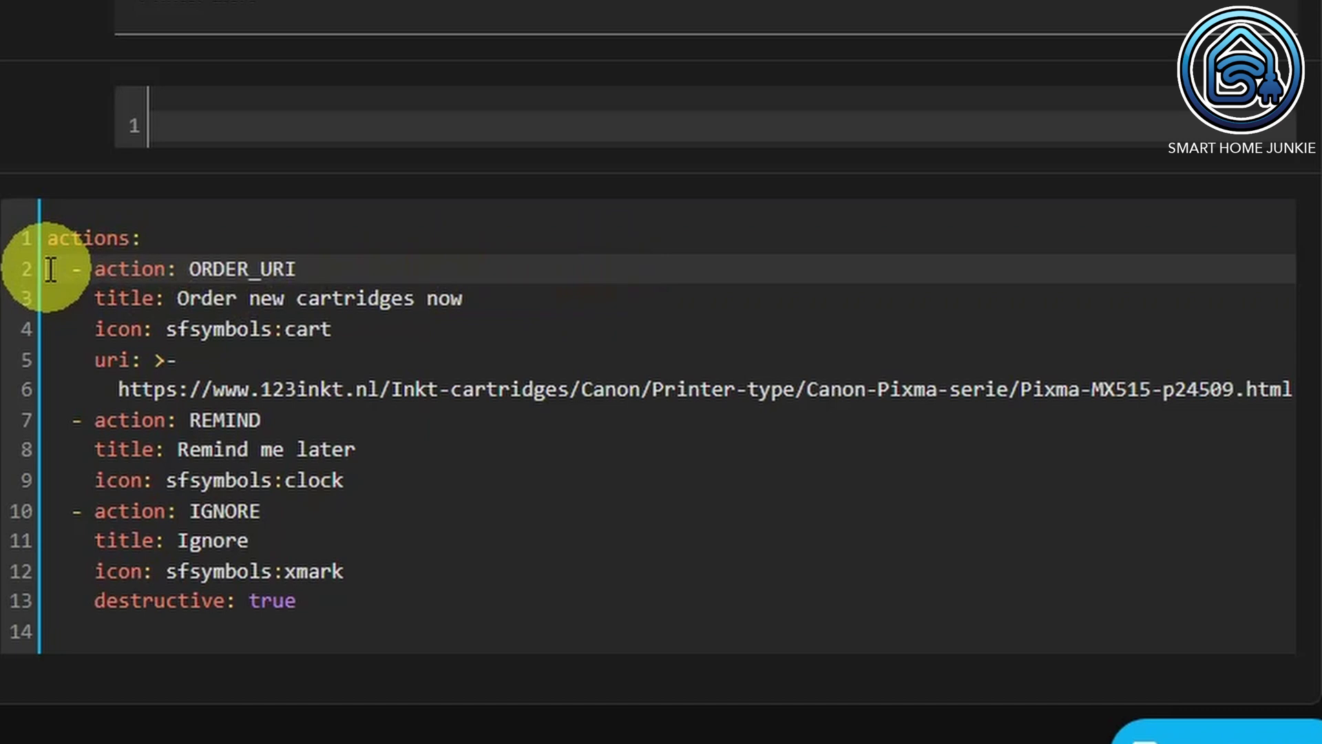
drag(50, 268, 34, 415)
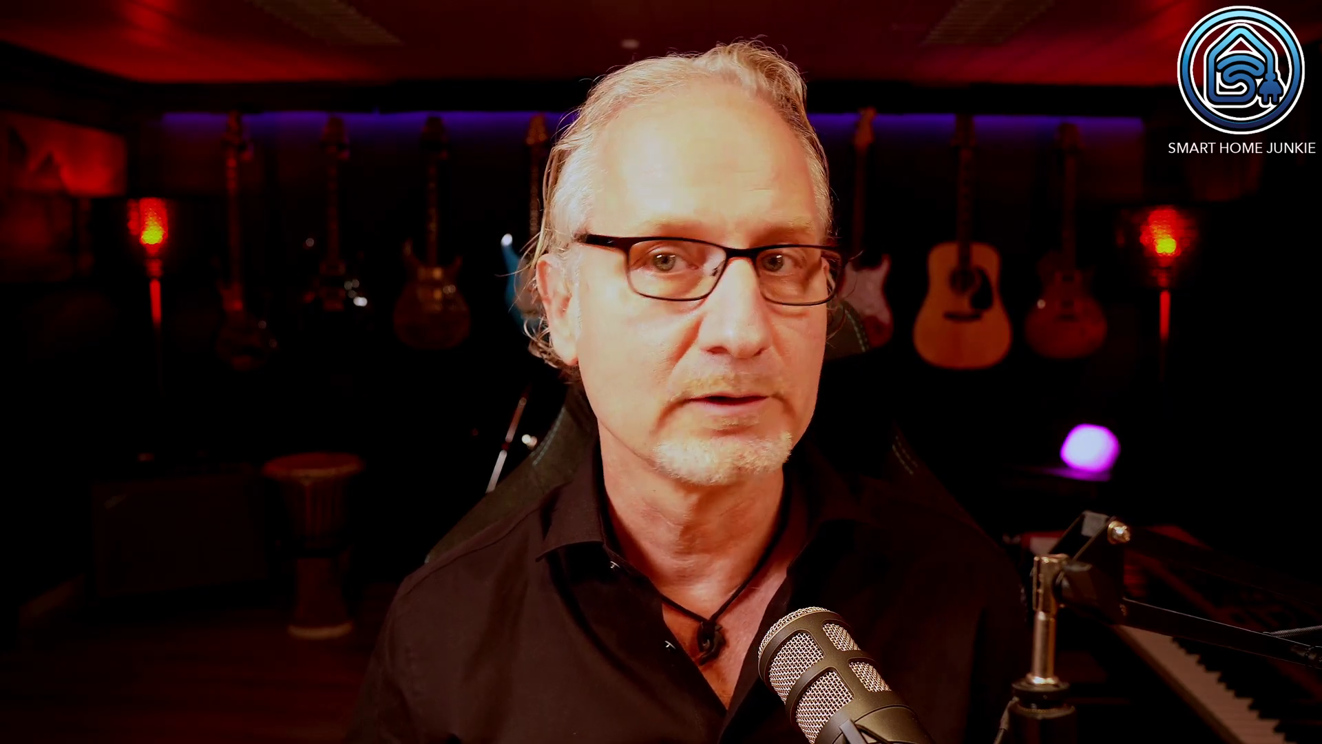
drag(47, 420, 45, 508)
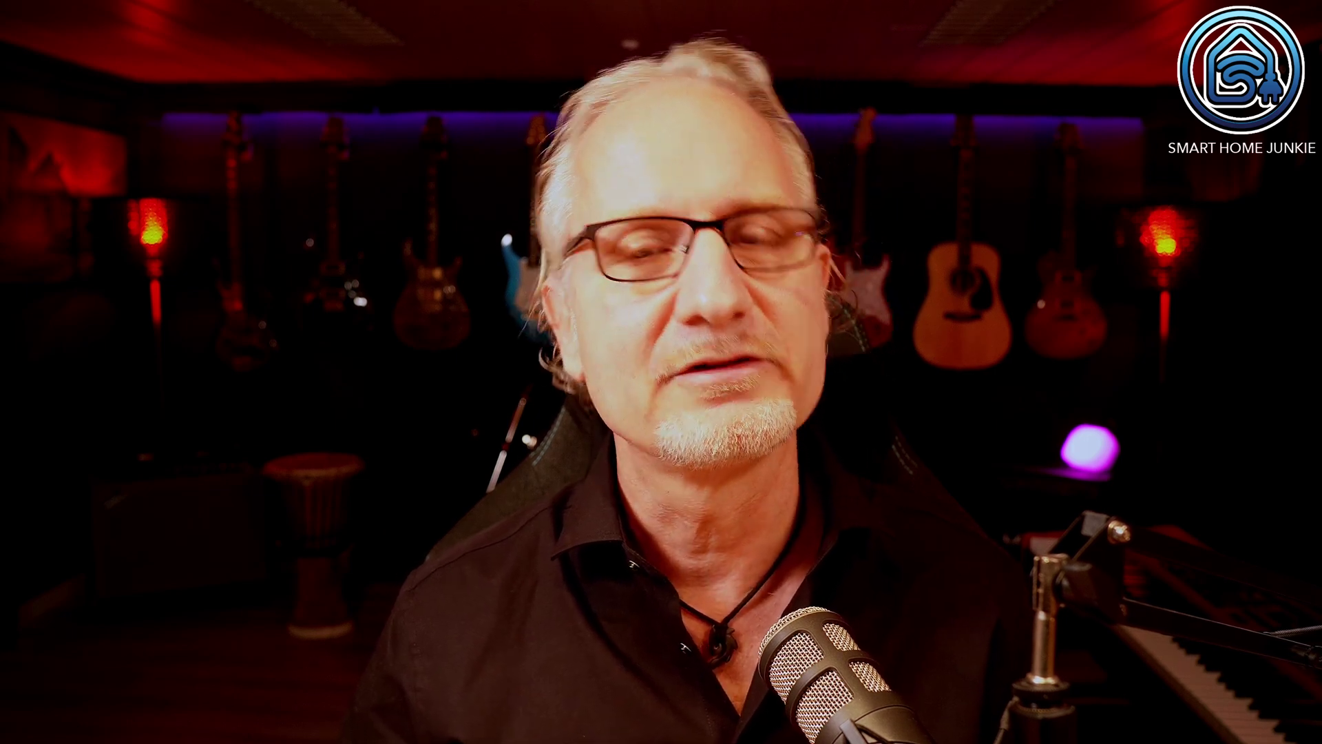
drag(47, 511, 35, 620)
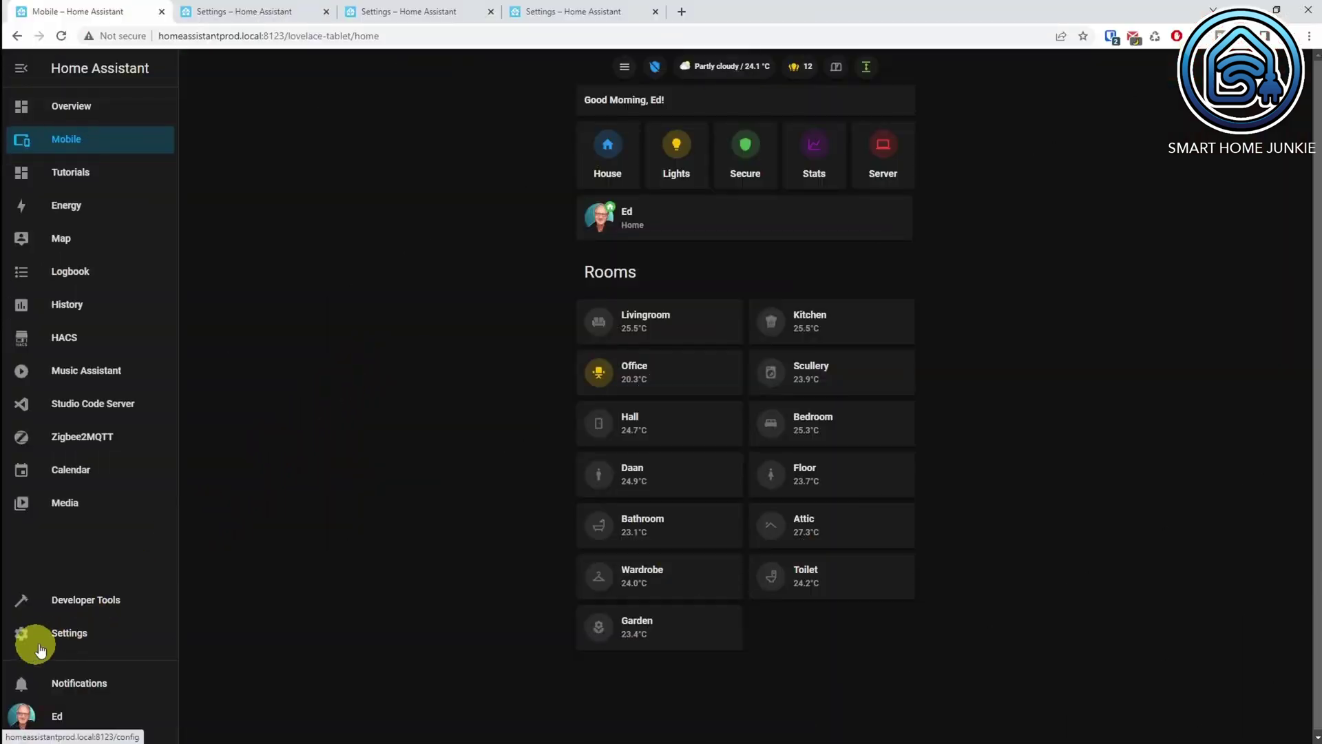
Start a new Toggle helper from the helpers list in the Devices & Services settings.
click(58, 637)
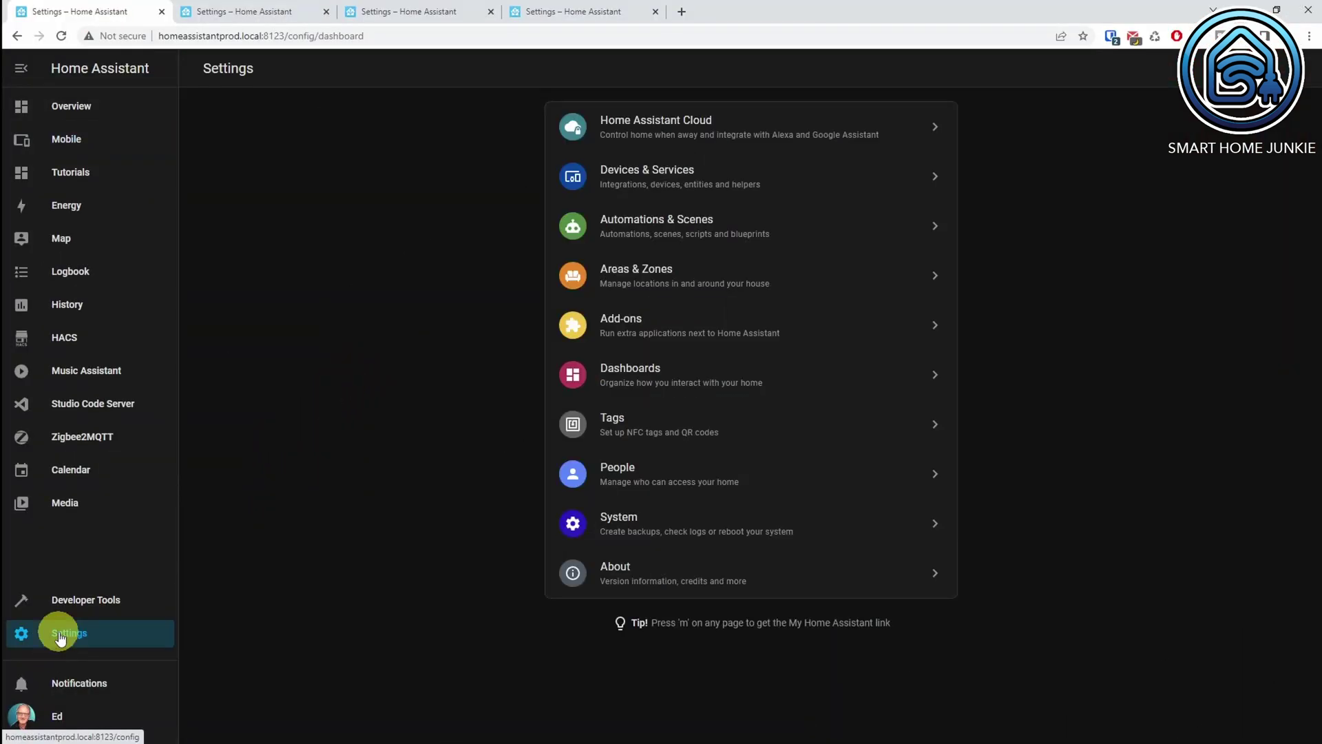
click(645, 171)
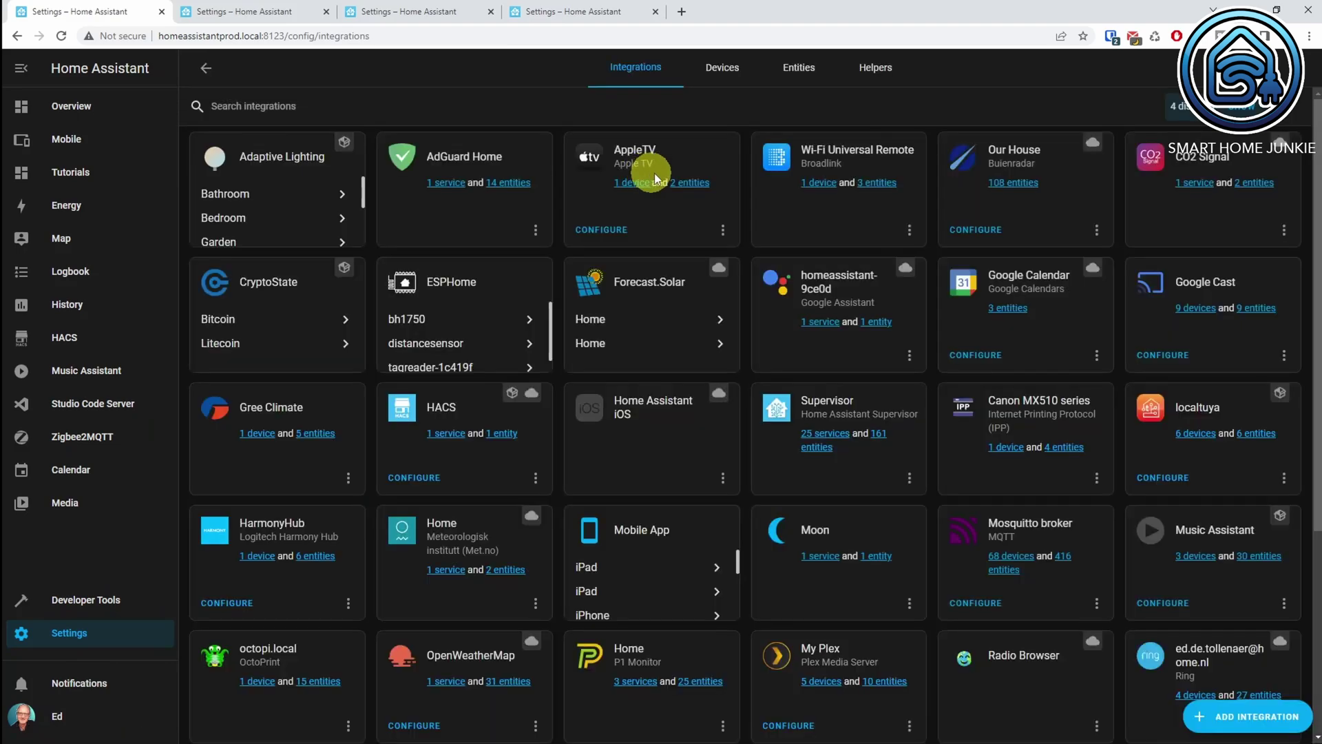
click(873, 63)
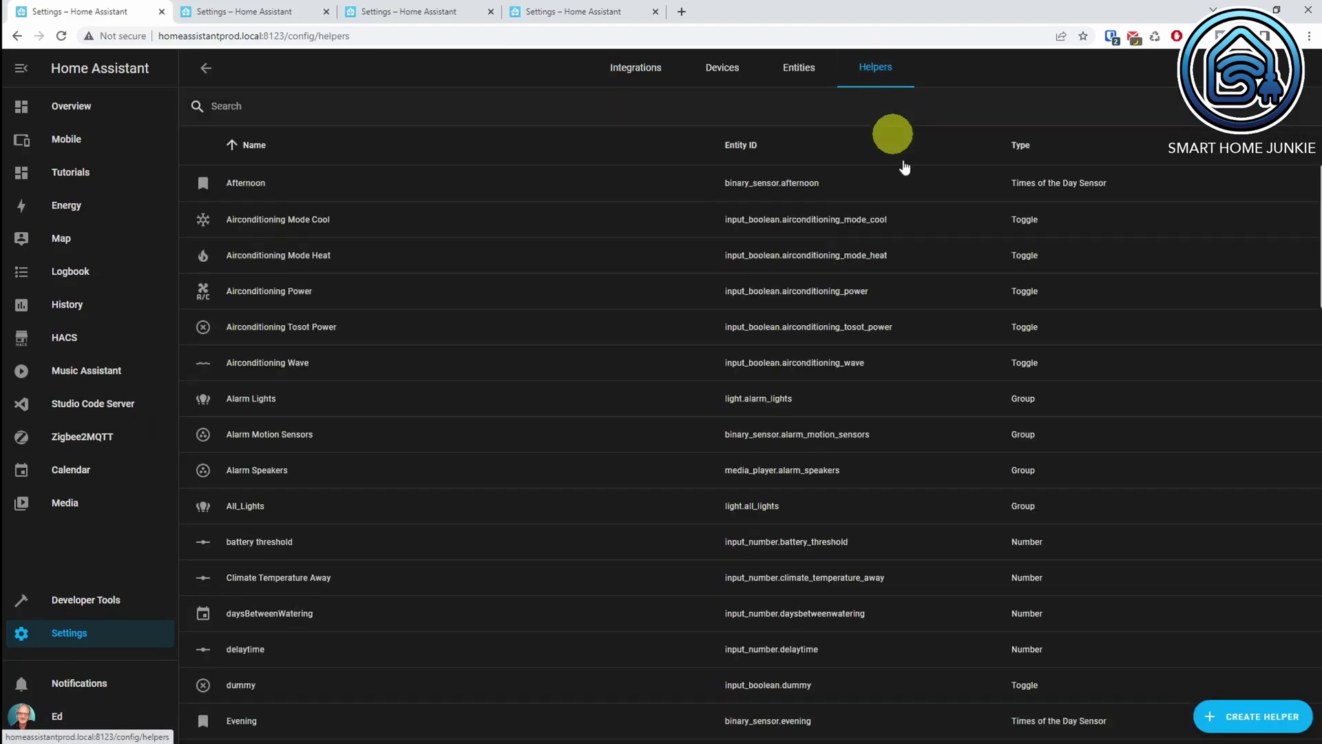
click(1248, 720)
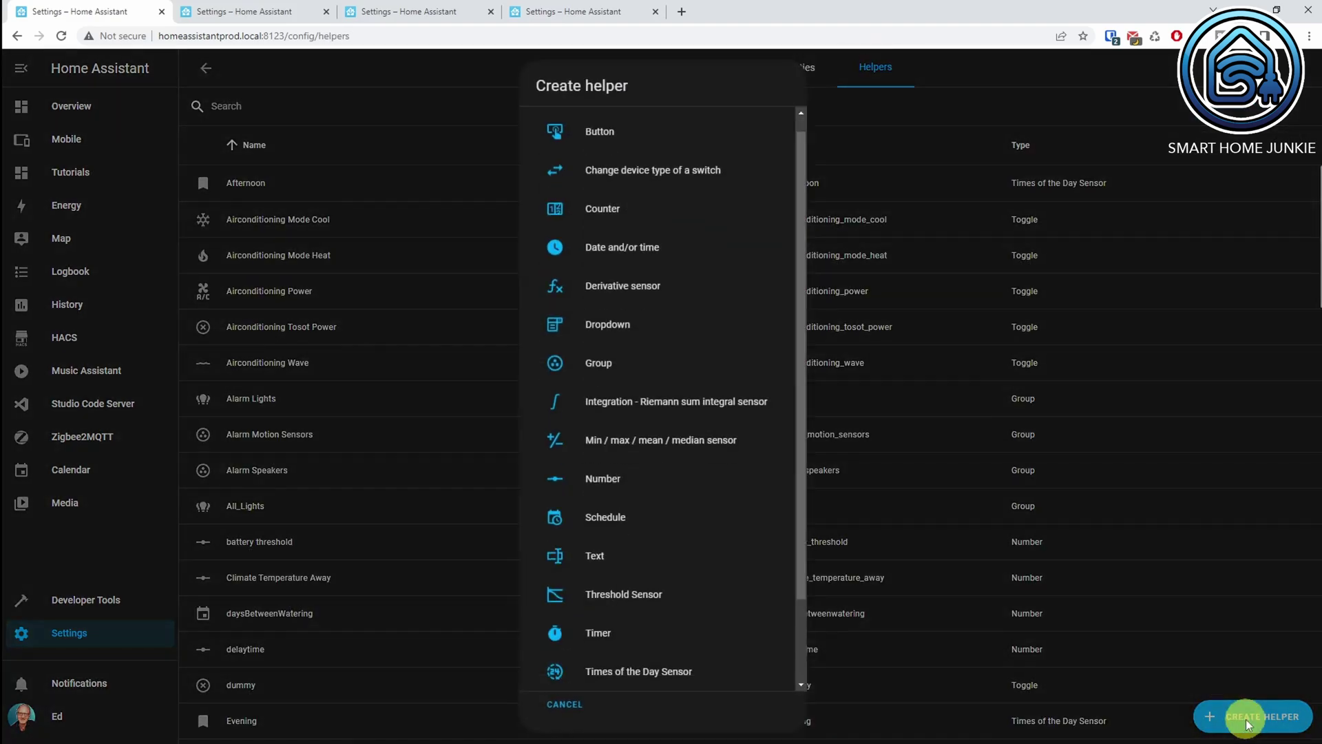
scroll(747, 337, down, 2)
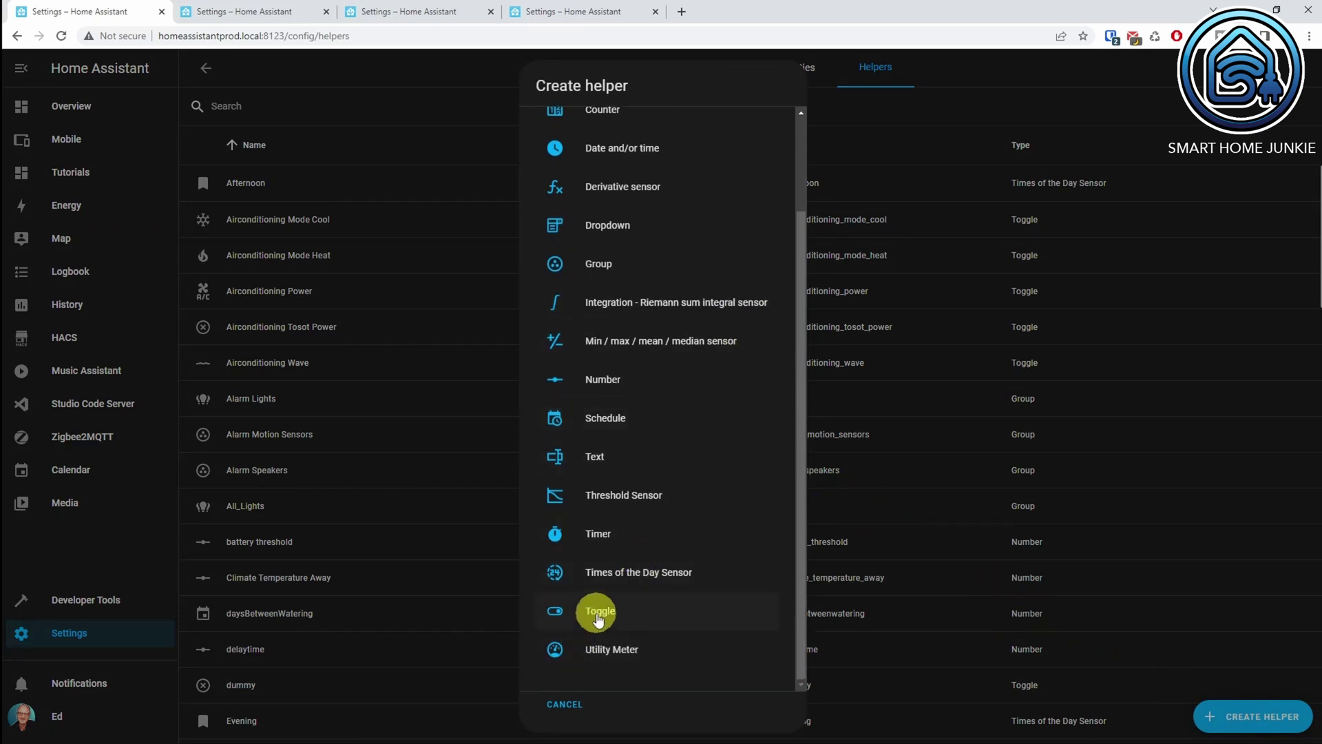
click(642, 615)
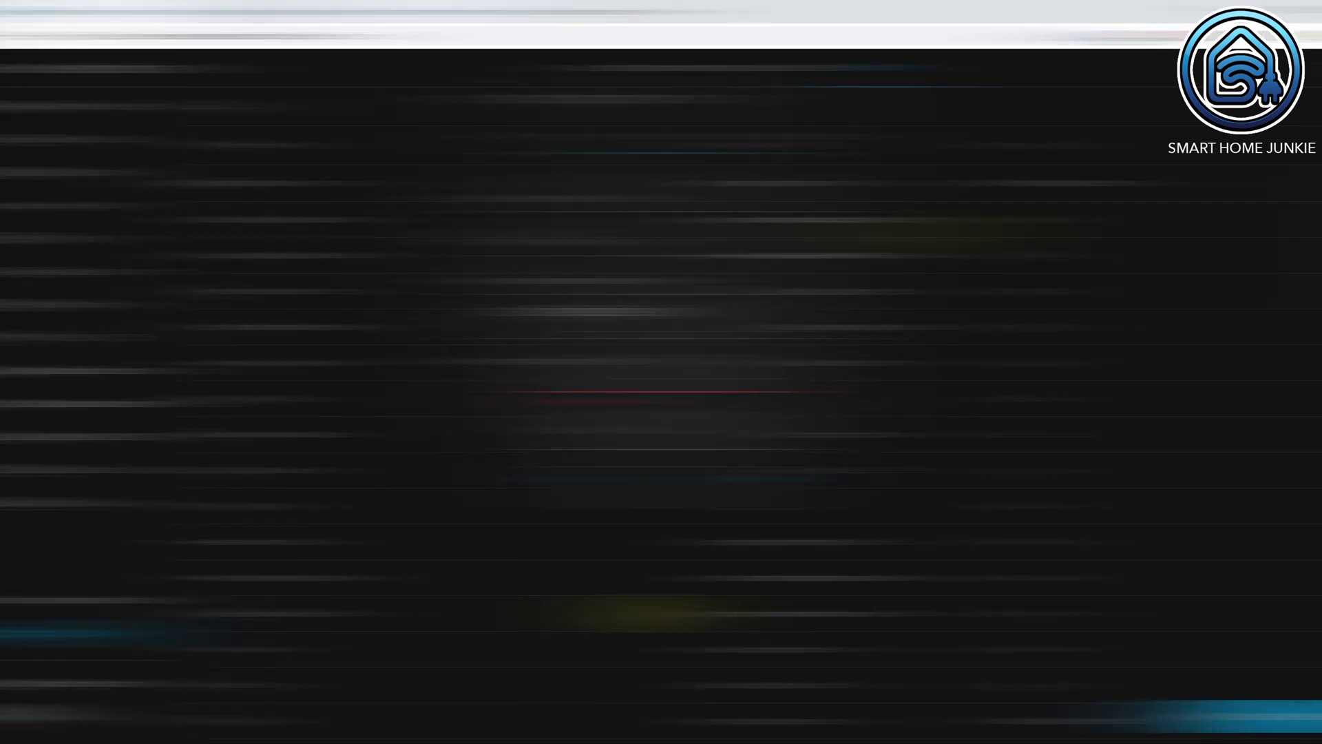
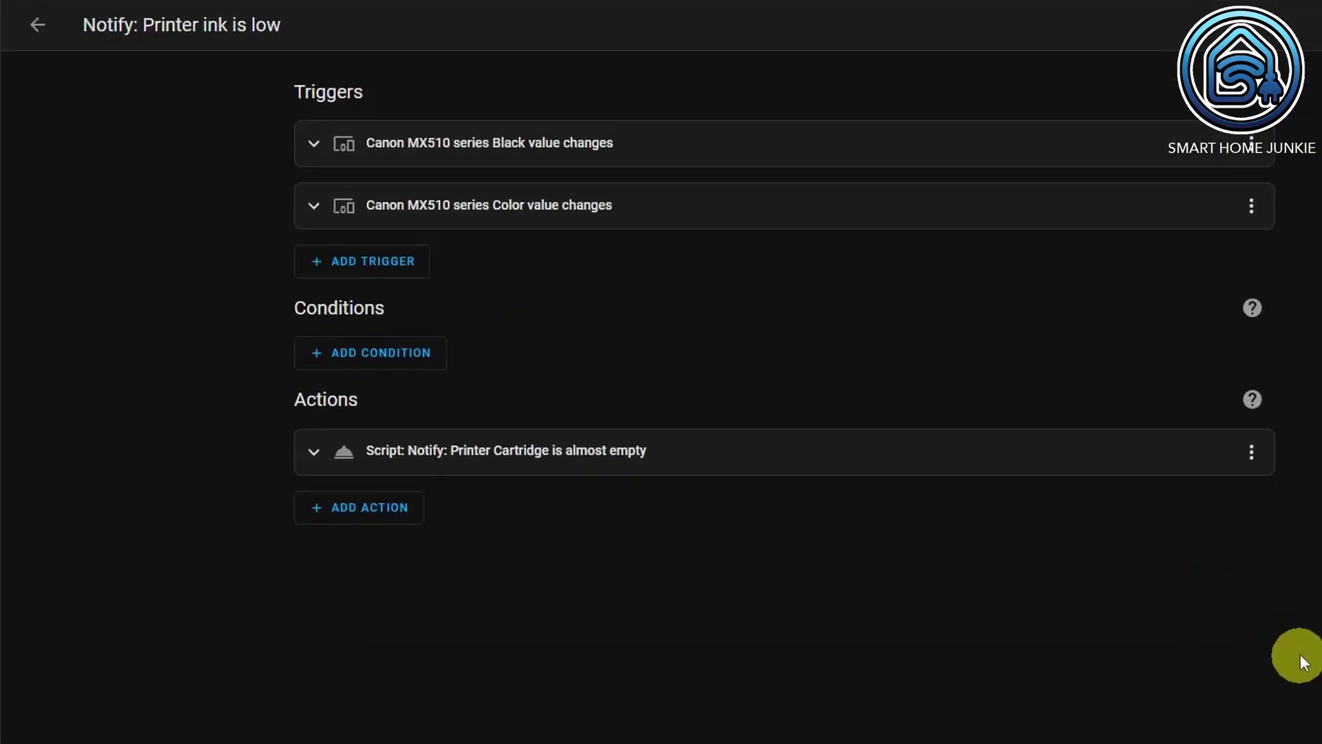
Examine the black and color ink value triggers and the script action of the low printer ink automation.
click(314, 144)
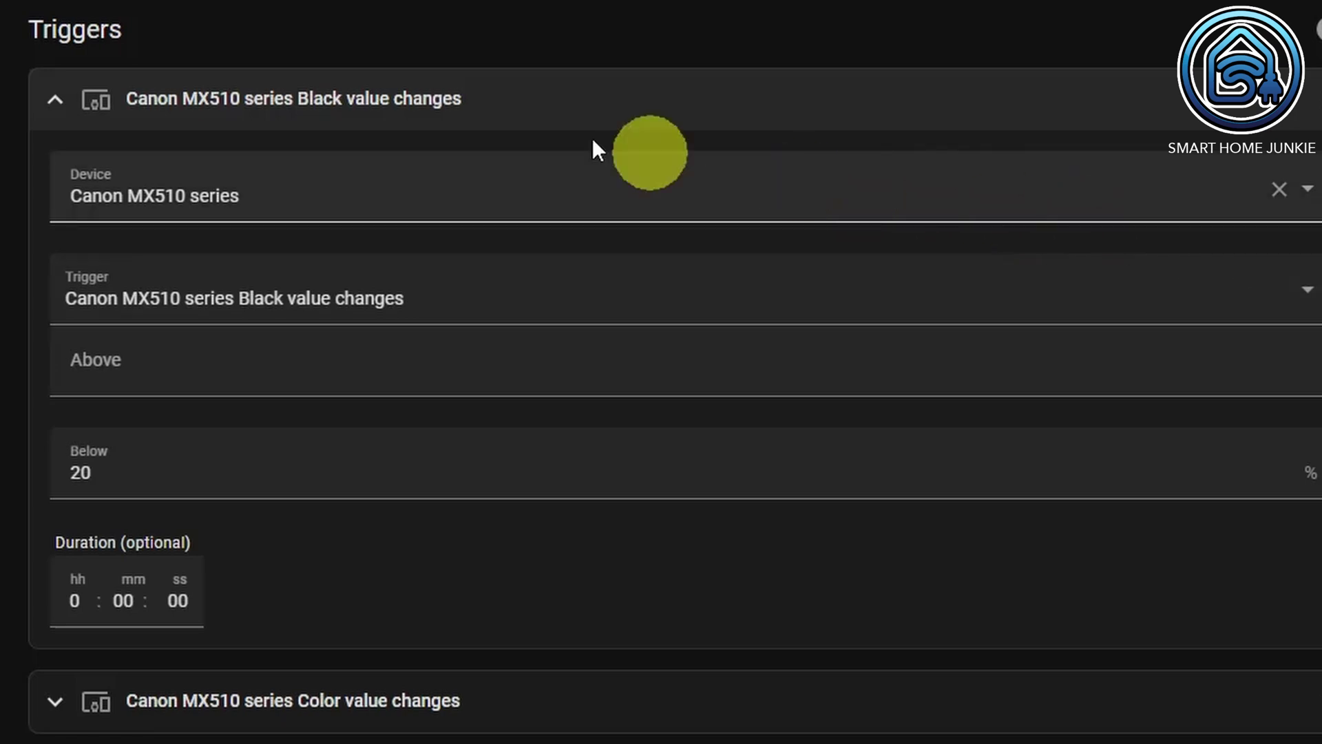
click(55, 100)
click(53, 185)
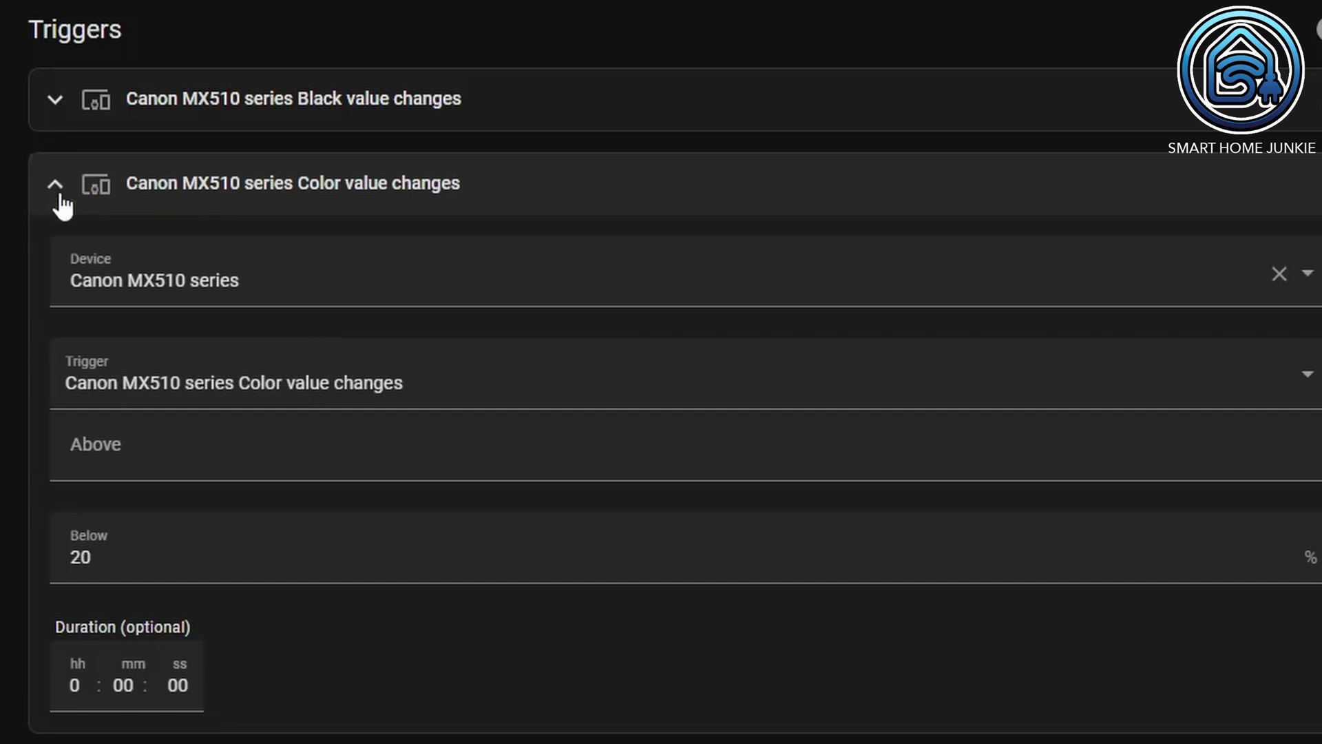
click(56, 197)
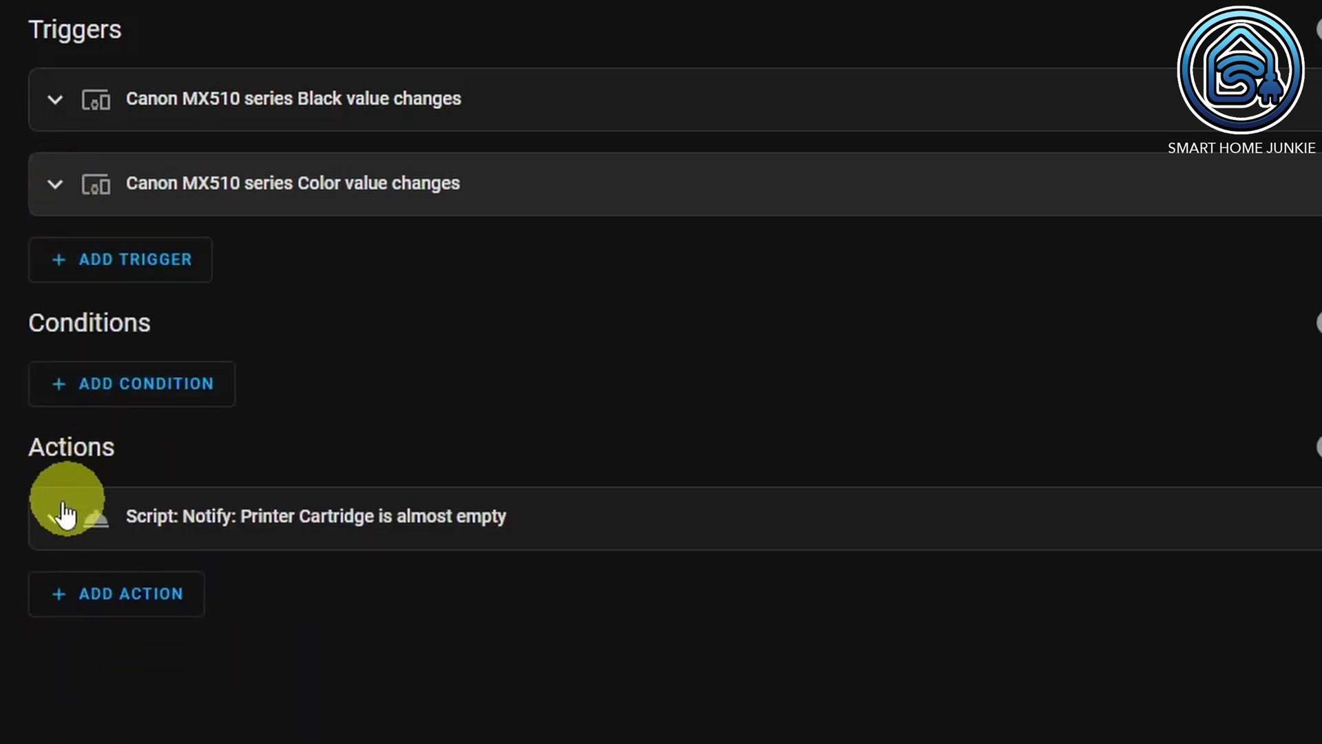
click(53, 525)
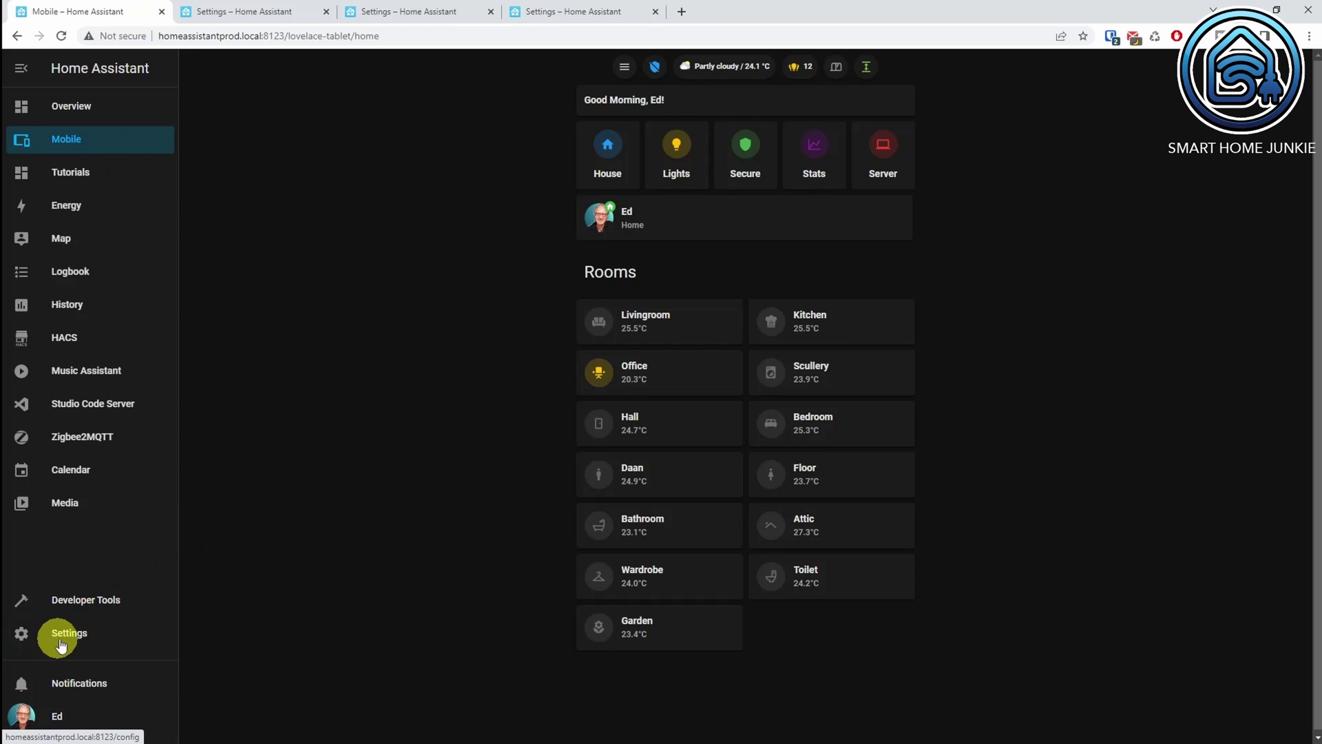
Start a new empty automation from the Automations & Scenes settings.
click(61, 637)
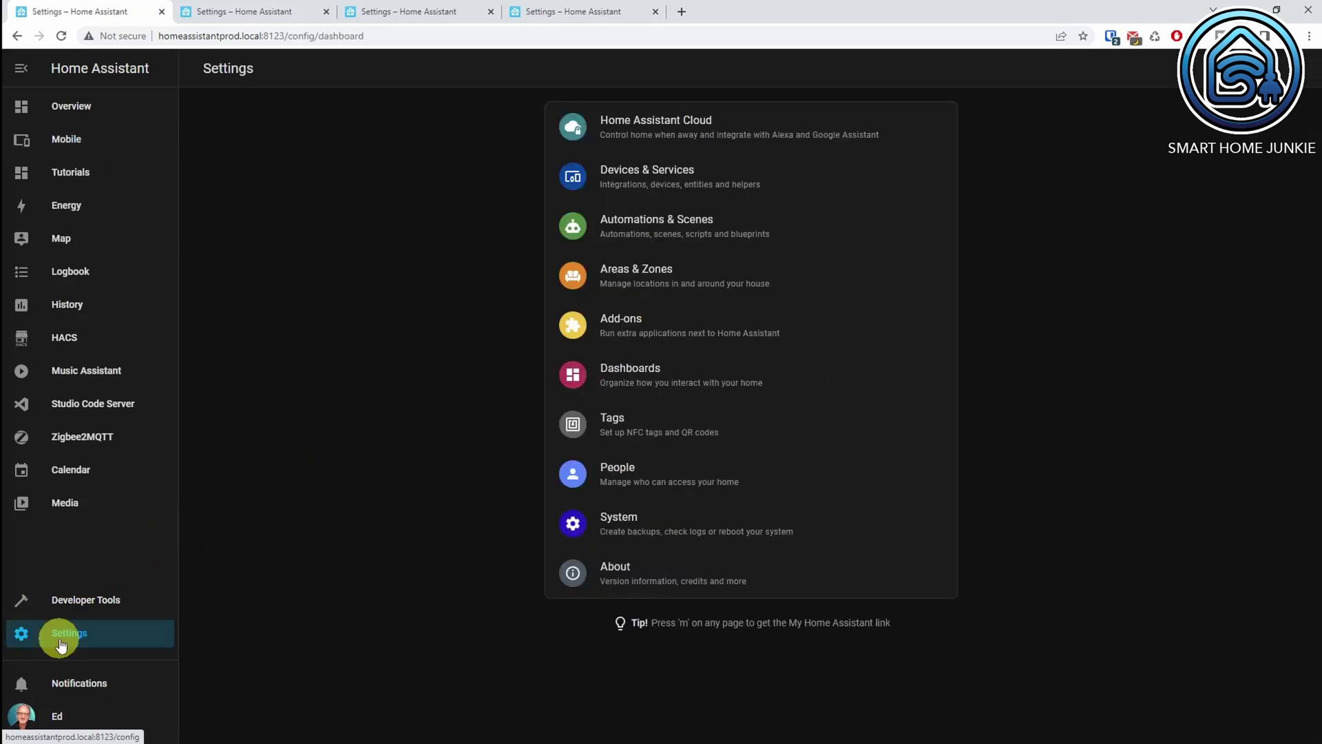
click(642, 226)
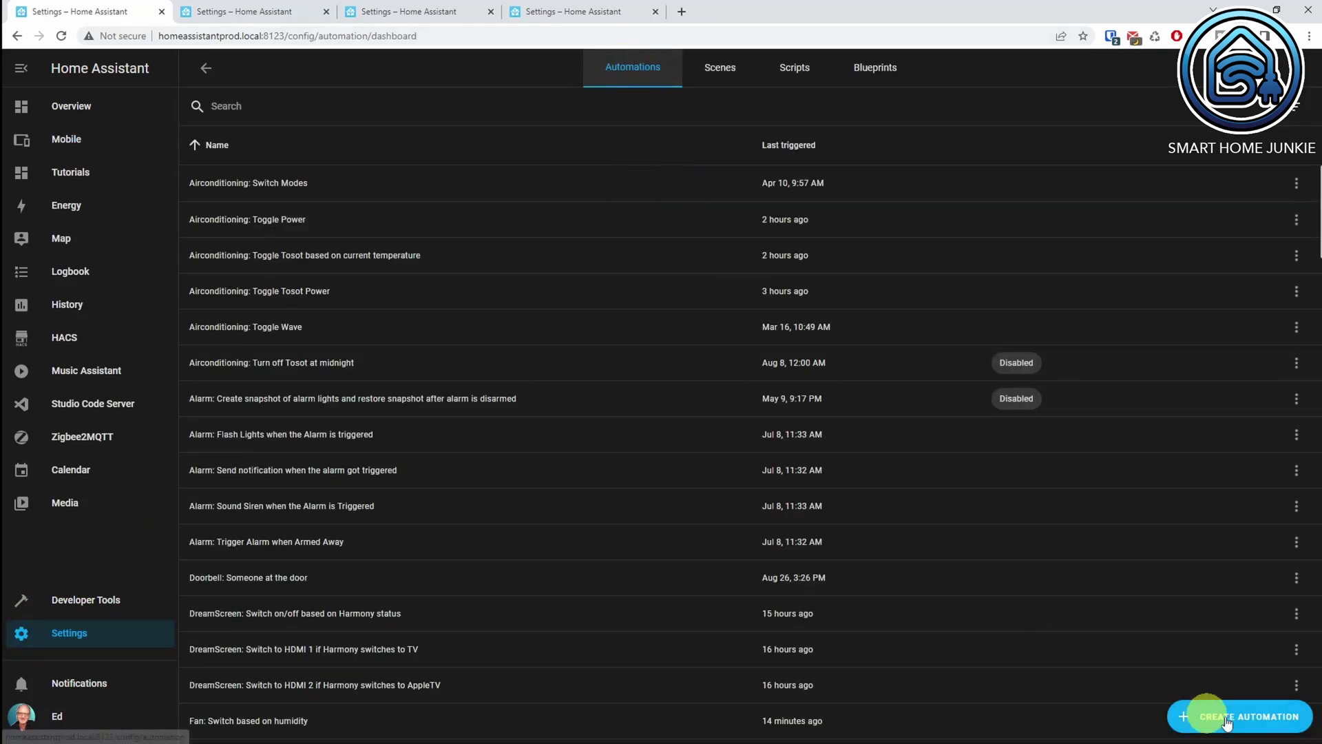
click(1254, 725)
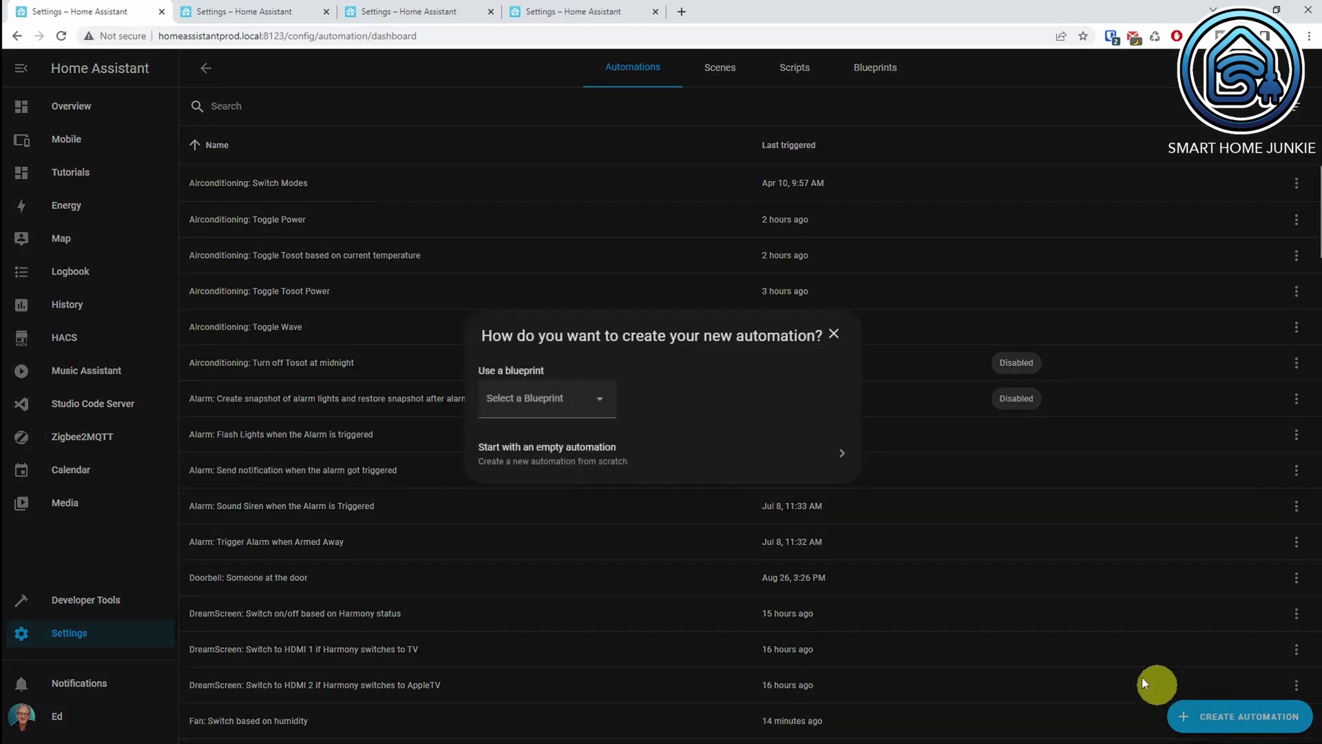
click(521, 459)
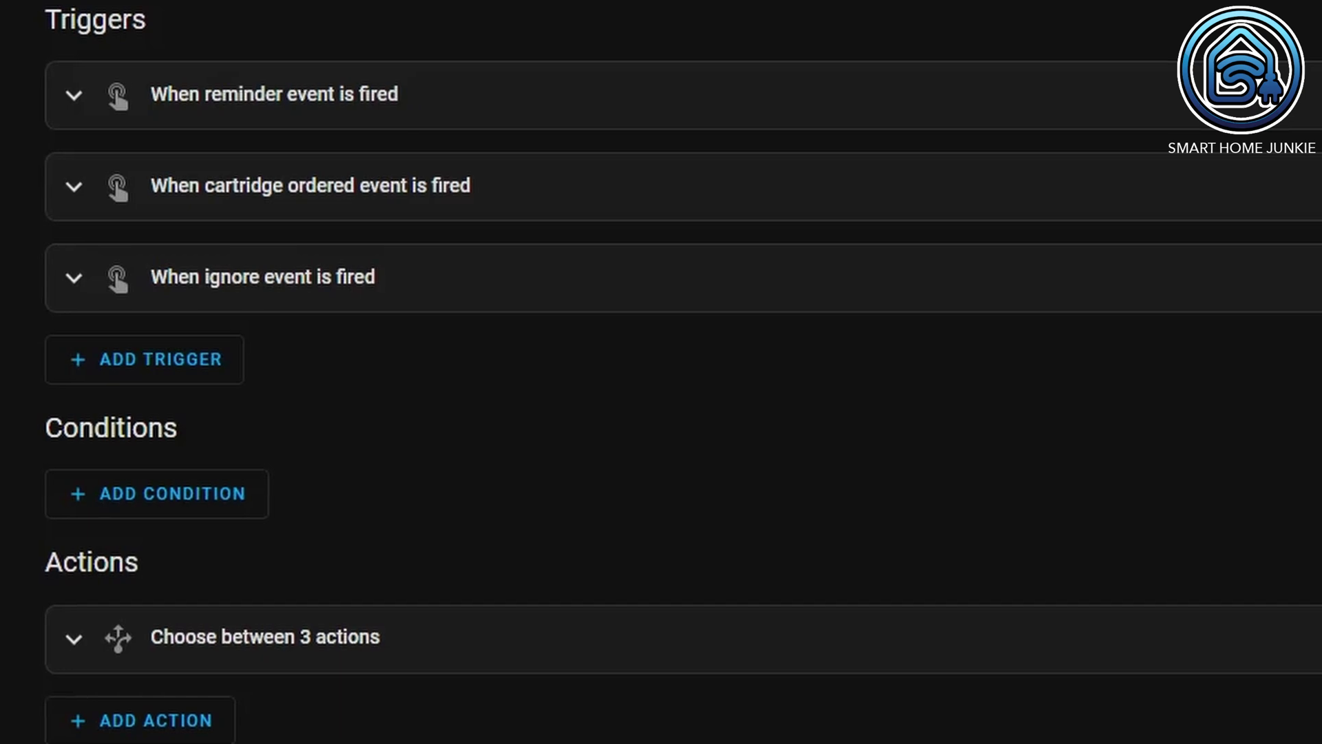
Examine the automation's reminder, cartridge ordered and ignore event triggers.
click(73, 96)
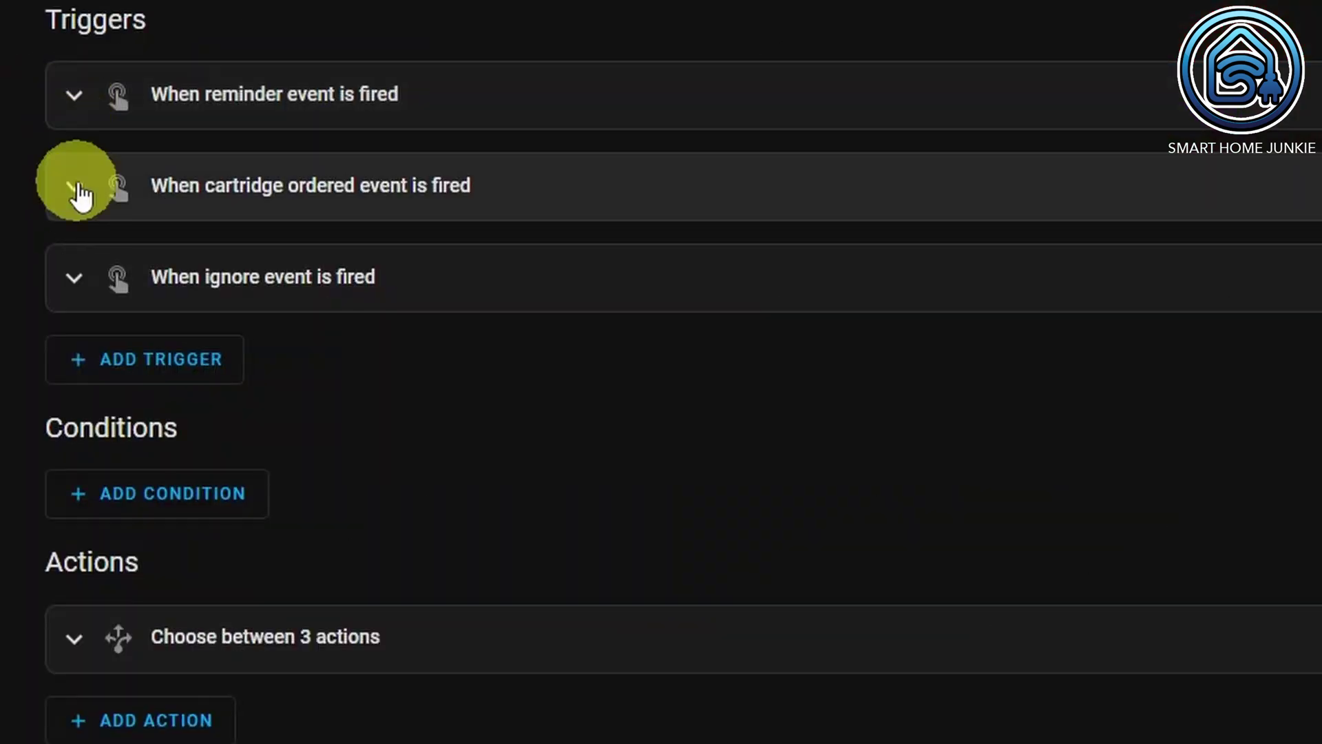
click(78, 194)
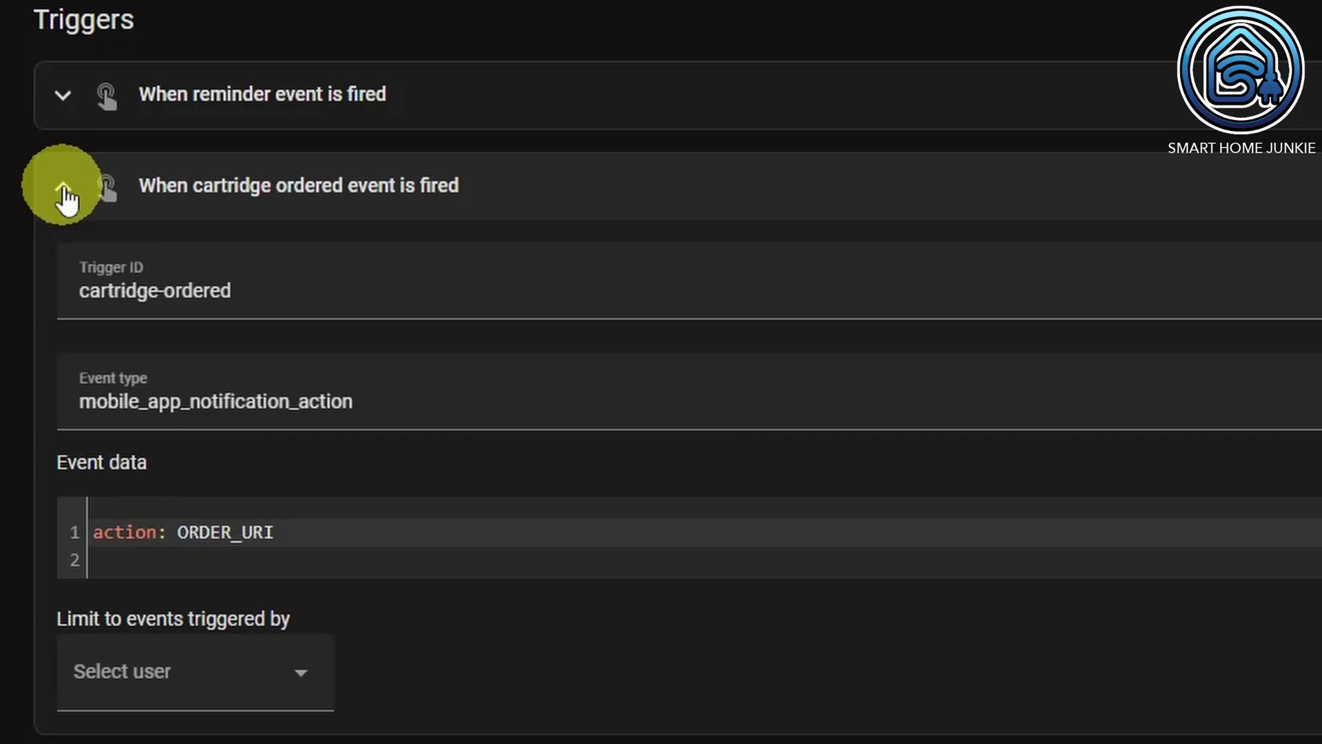
click(63, 192)
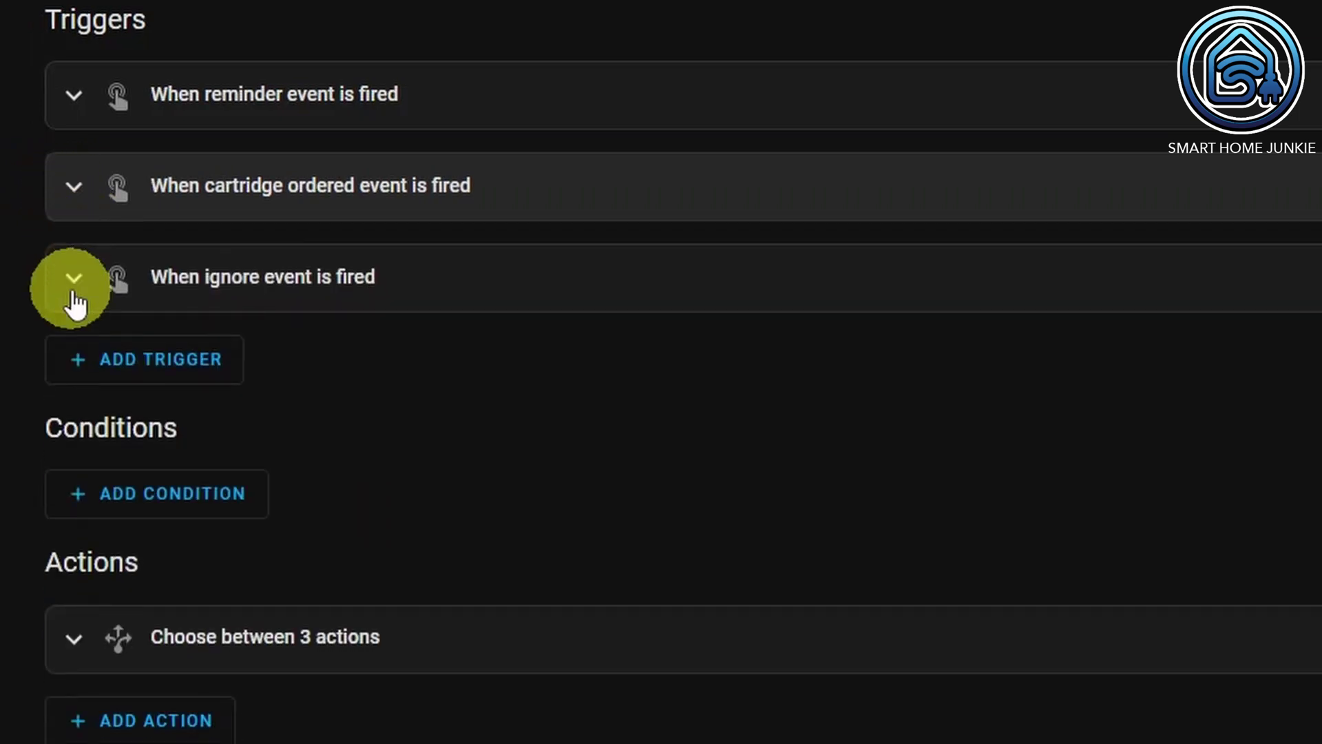
click(76, 291)
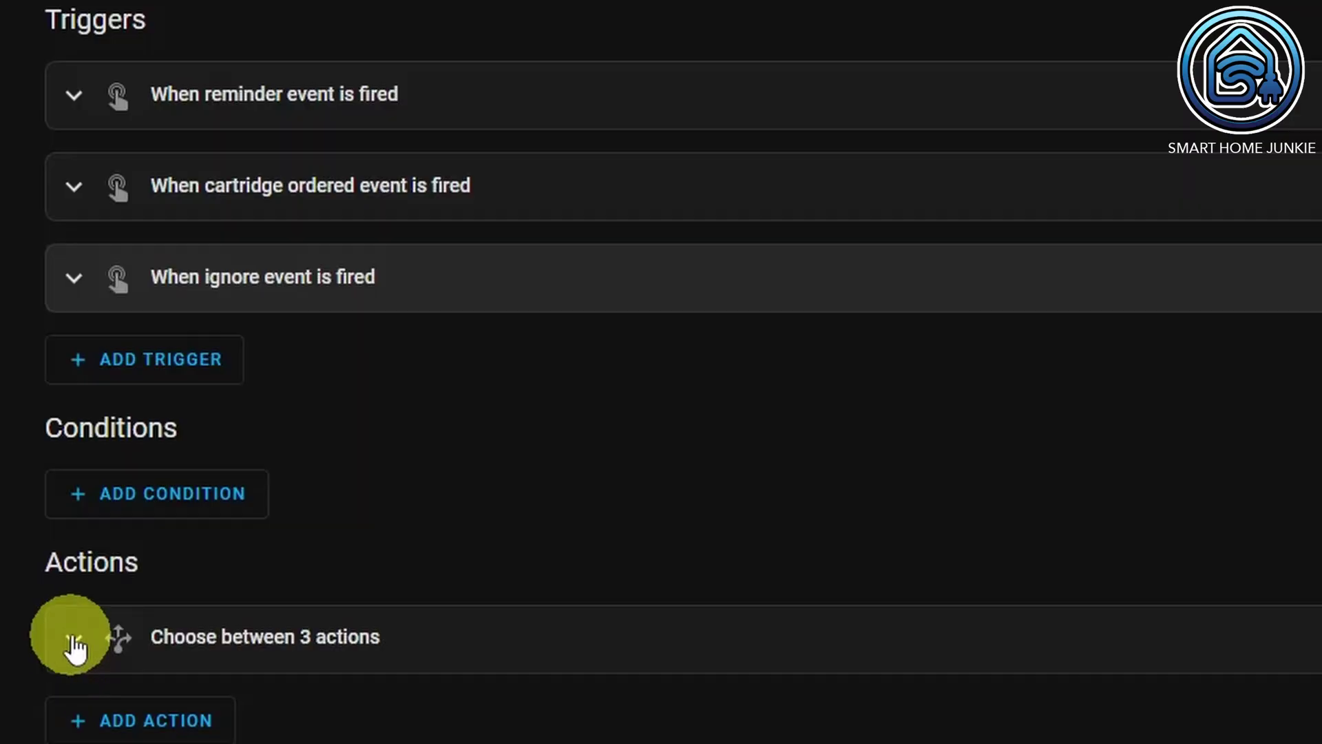
Examine the conditions and printer_ink_reminder actions of all three options in the automation's Choose action.
click(62, 642)
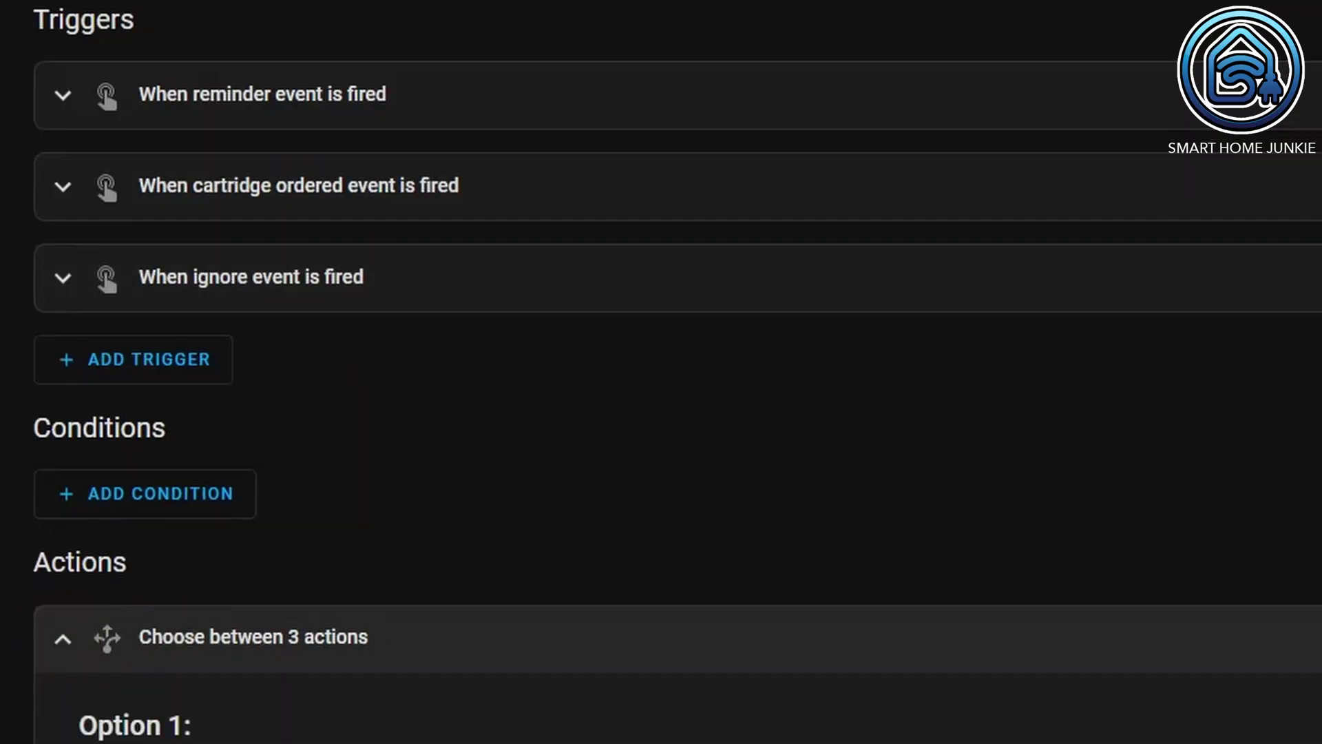
scroll(678, 372, down, 9)
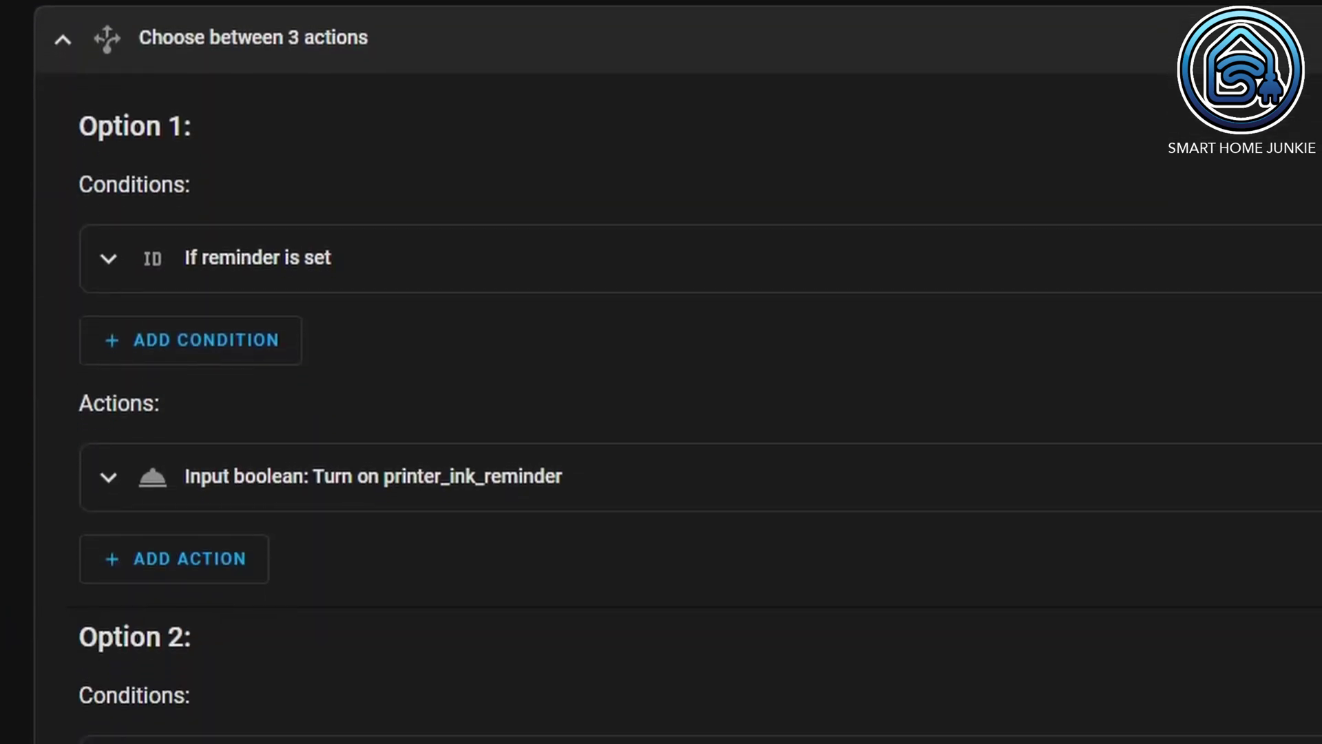
scroll(678, 376, down, 1)
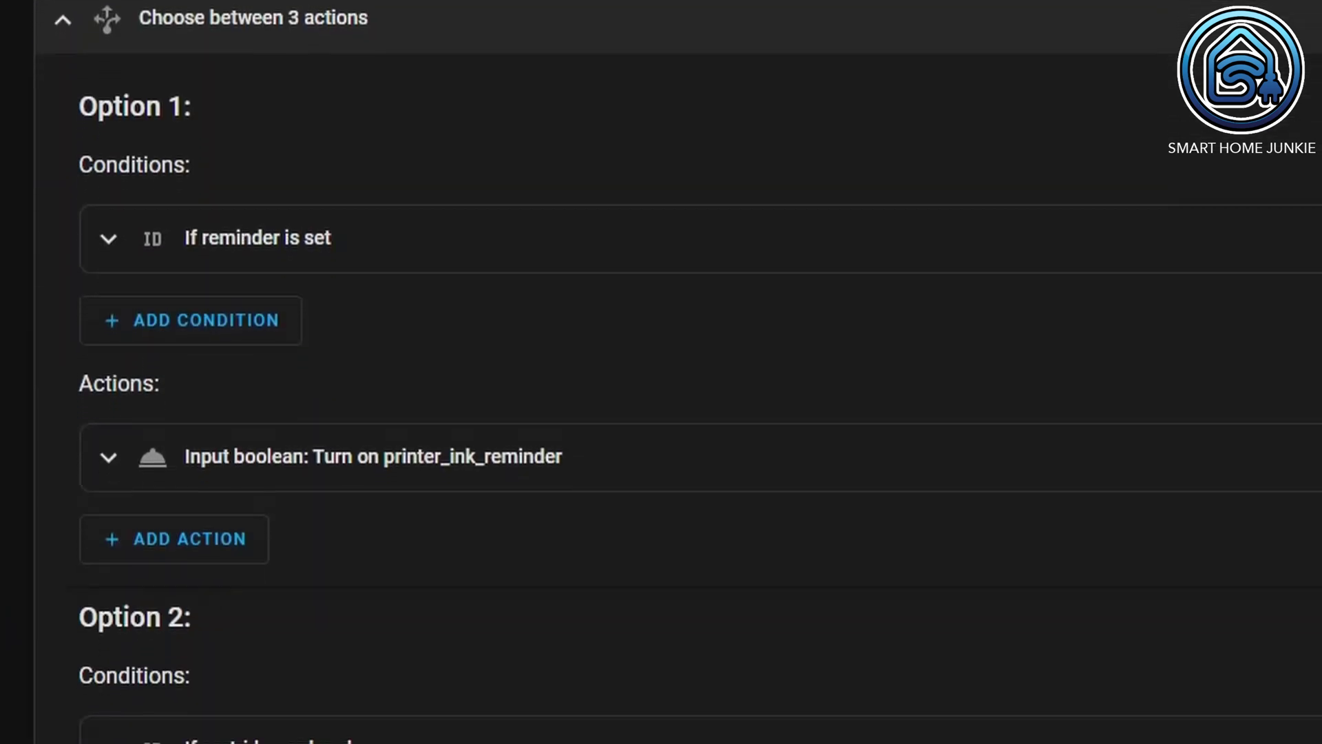
click(107, 239)
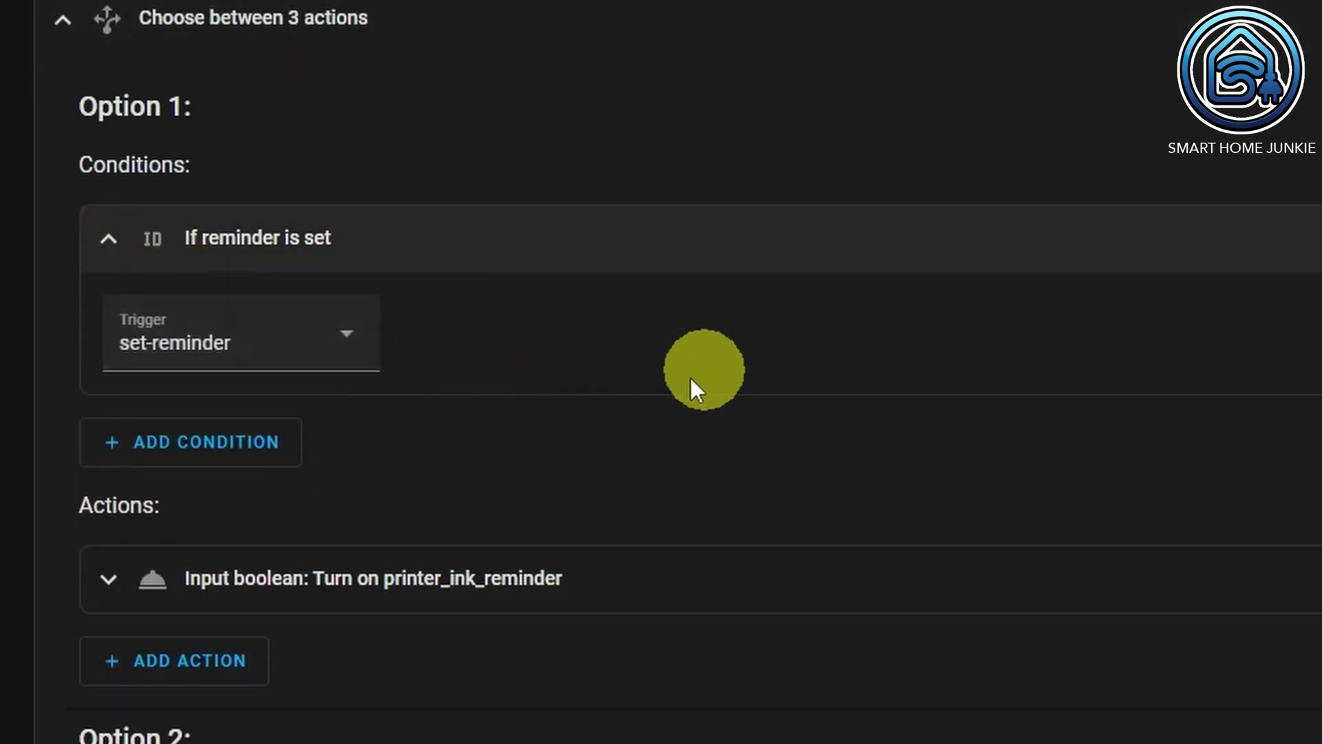
click(108, 581)
scroll(109, 559, down, 1)
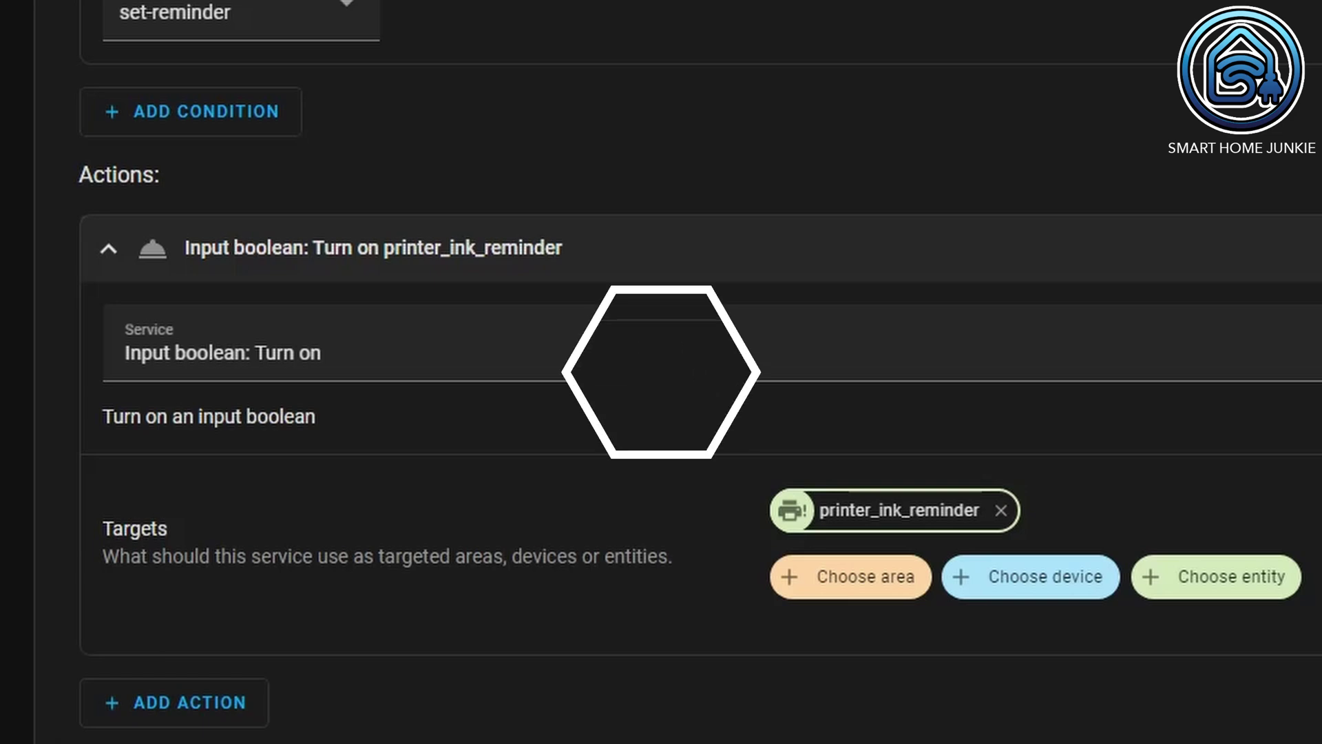
scroll(662, 375, down, 5)
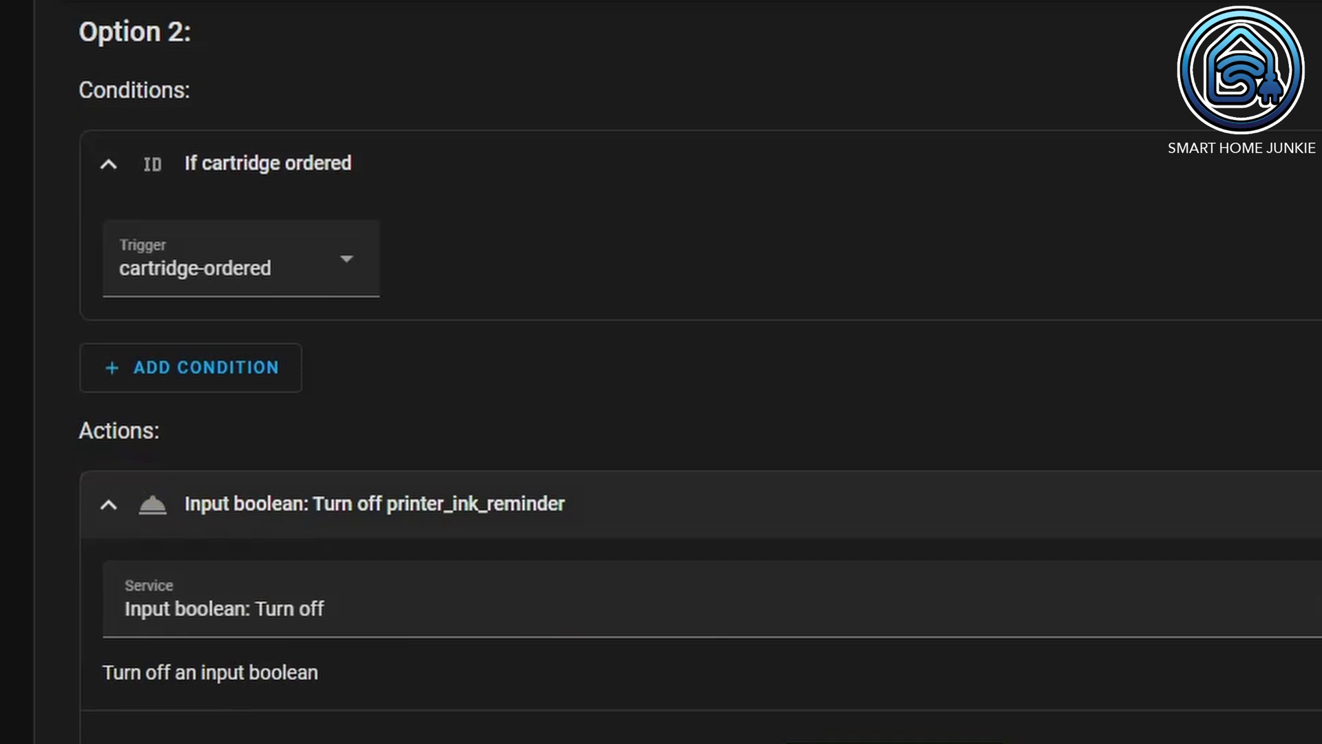
scroll(662, 371, down, 3)
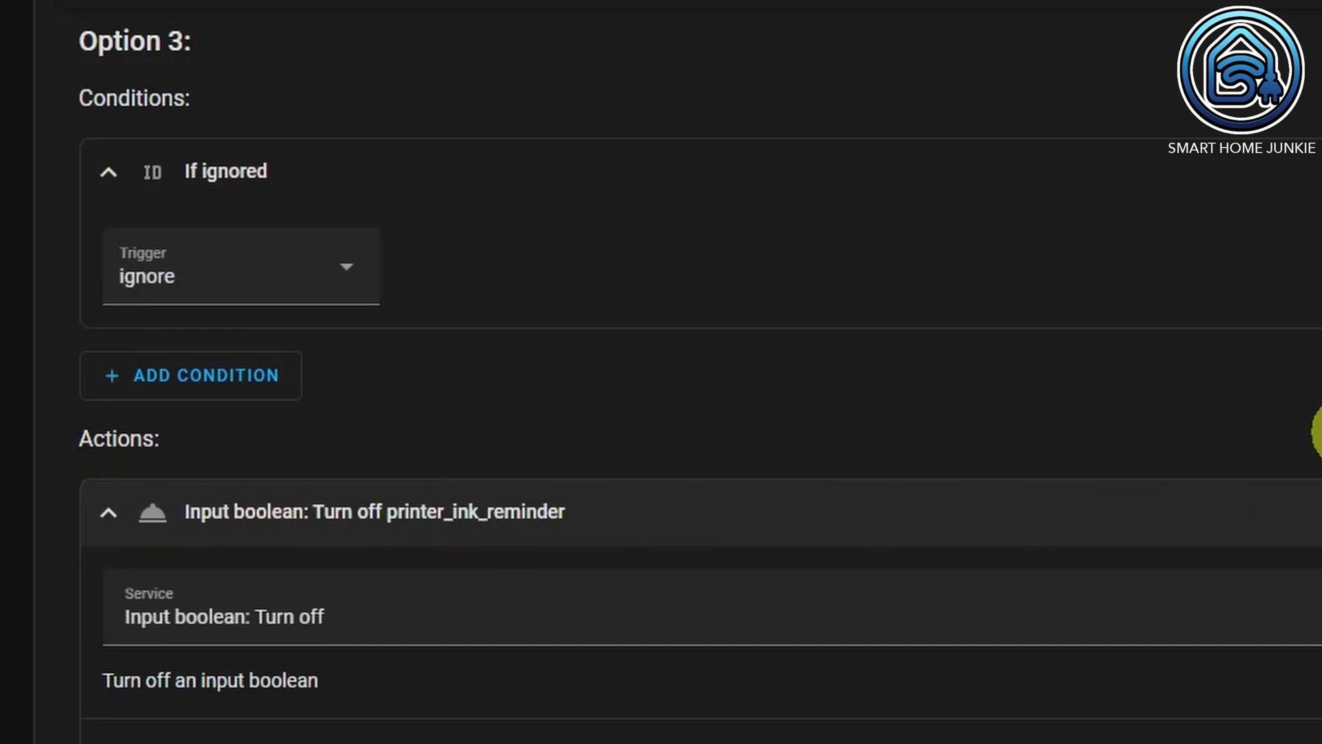
scroll(689, 413, down, 2)
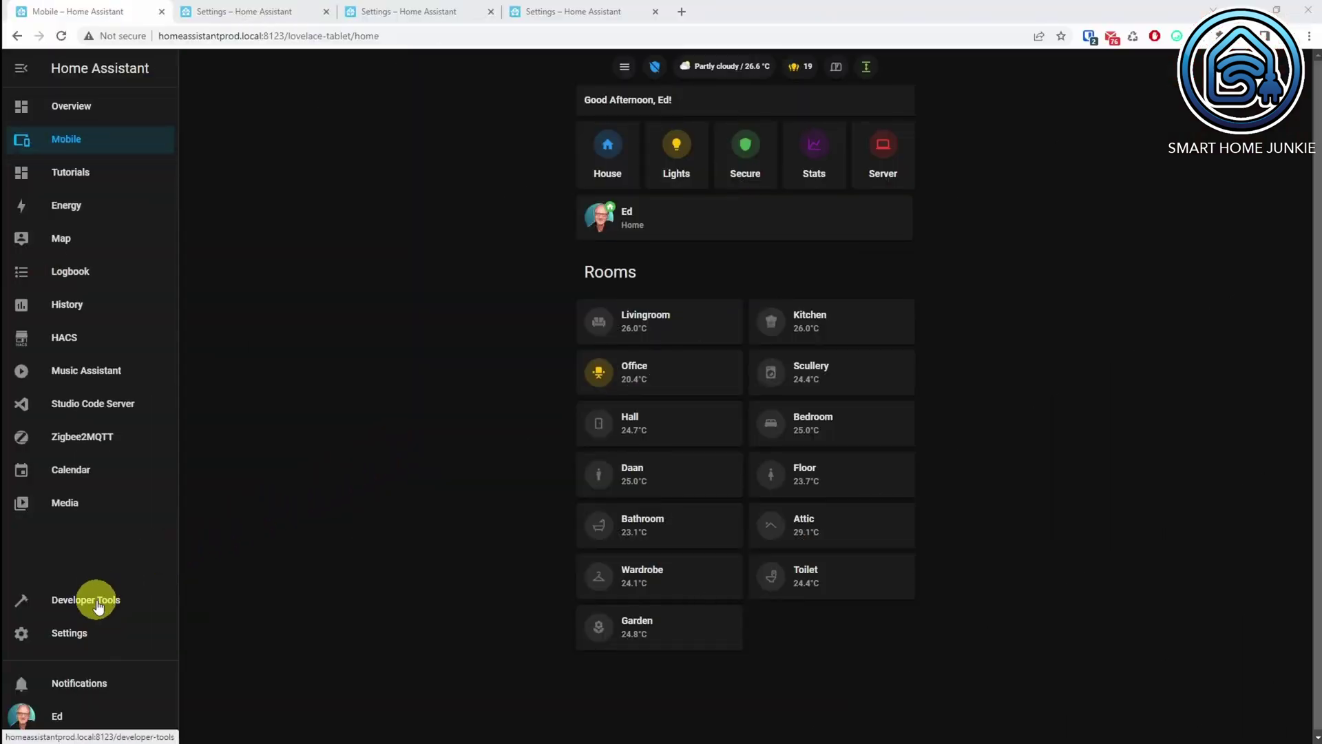
Listen for mobile_app_notification_action events in Developer Tools and examine the fired notification responses.
click(97, 604)
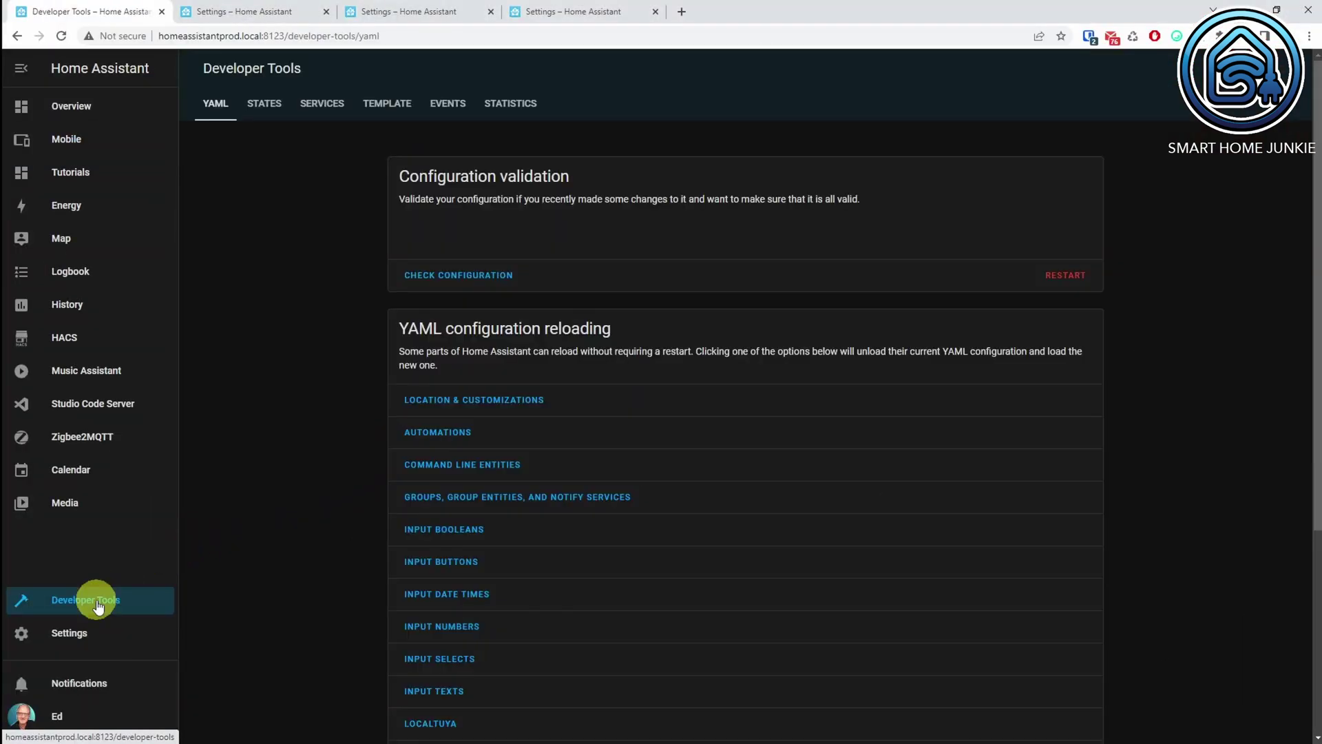
click(446, 103)
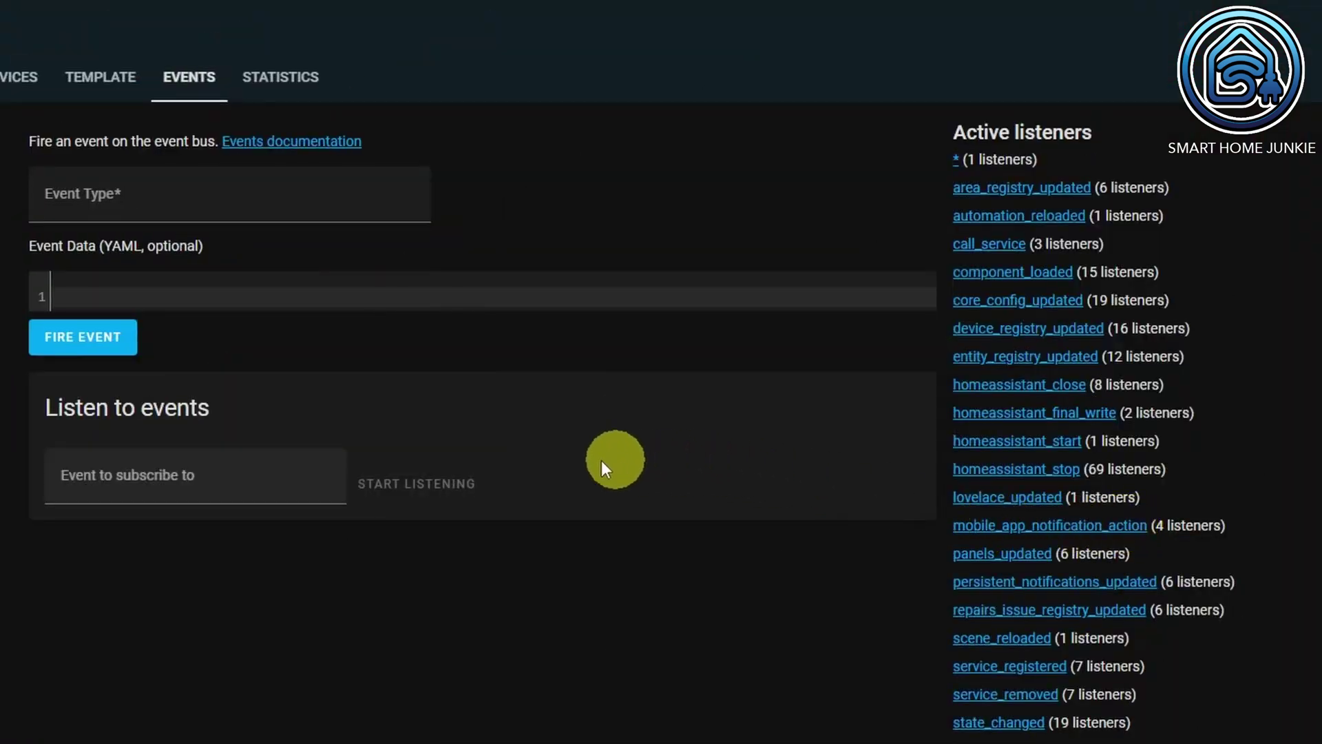
click(61, 486)
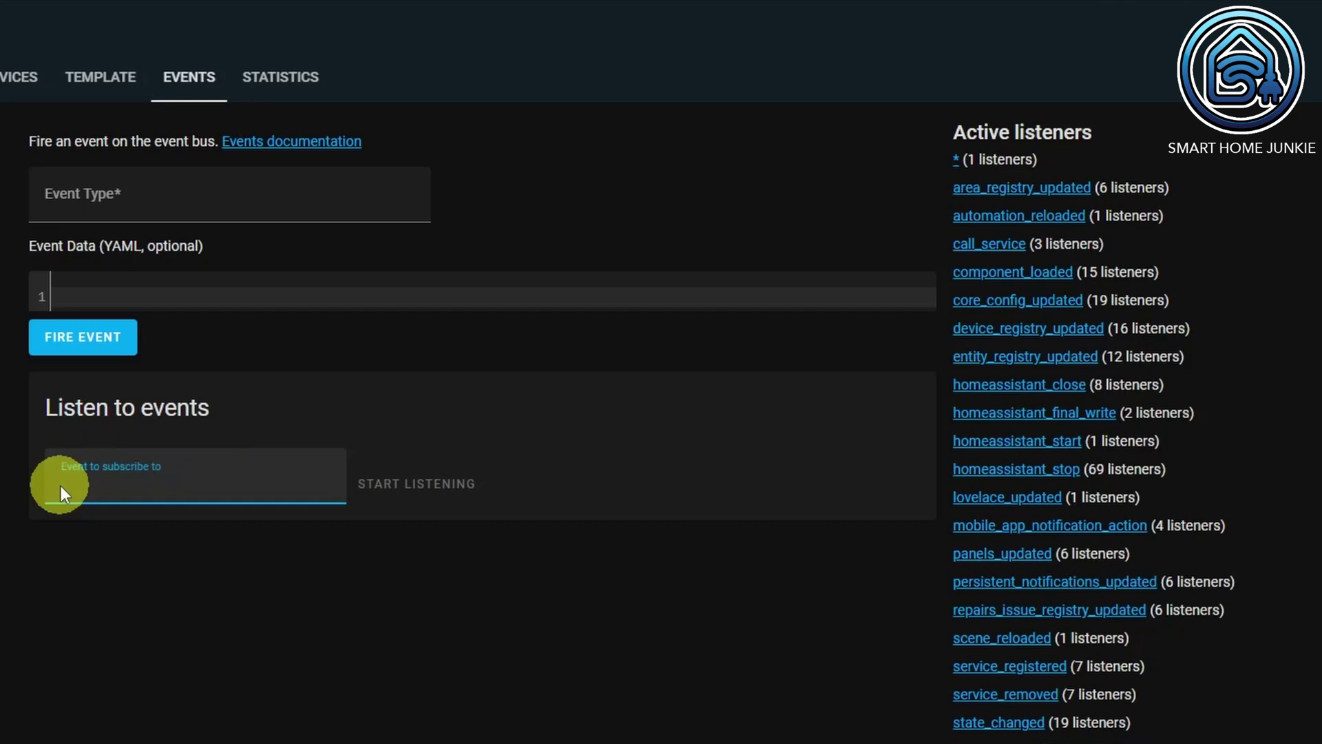
text(mobile_app_notification_action)
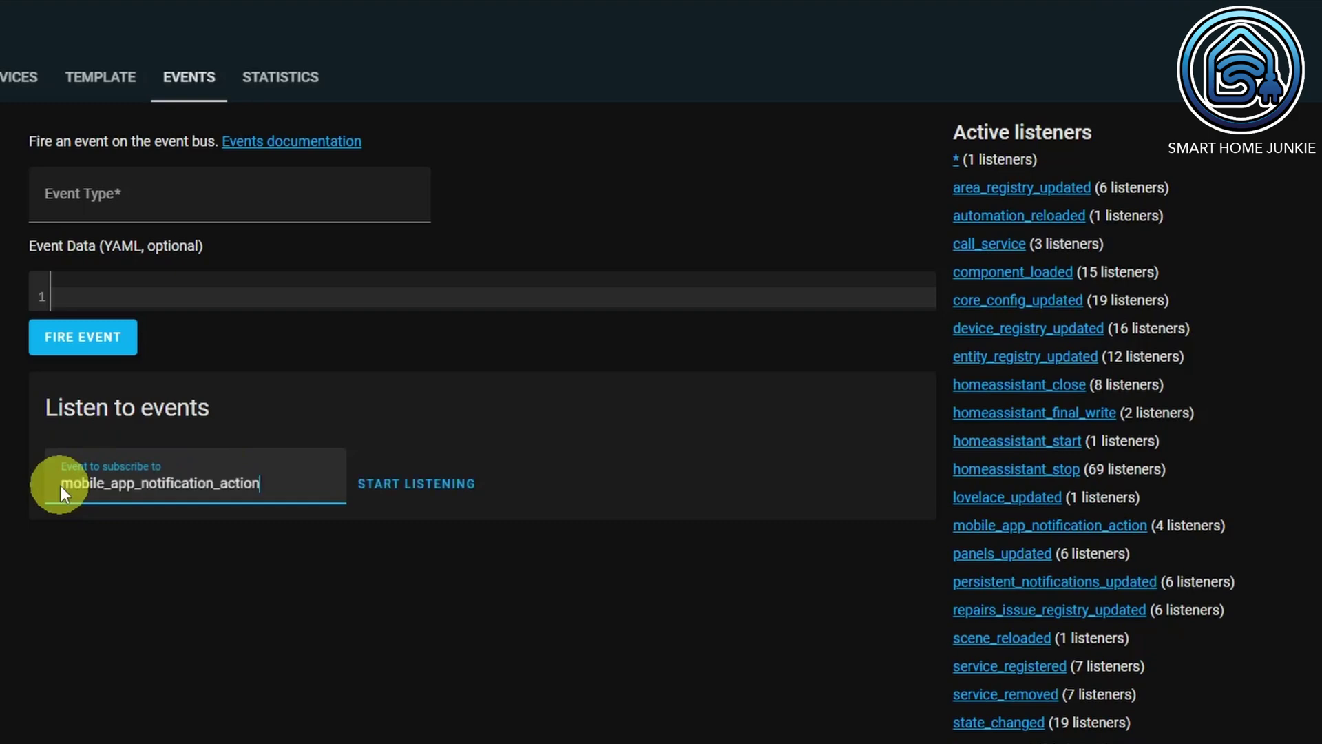
click(441, 496)
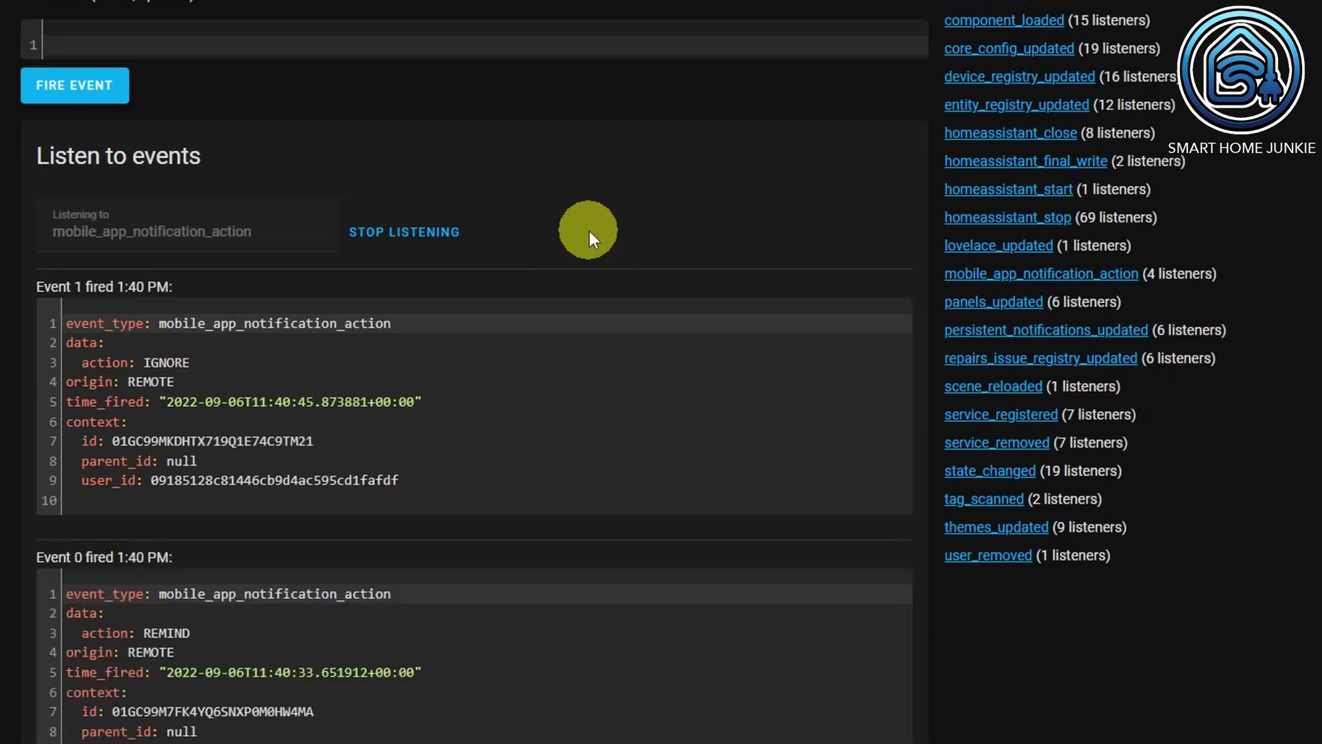
scroll(589, 230, down, 1)
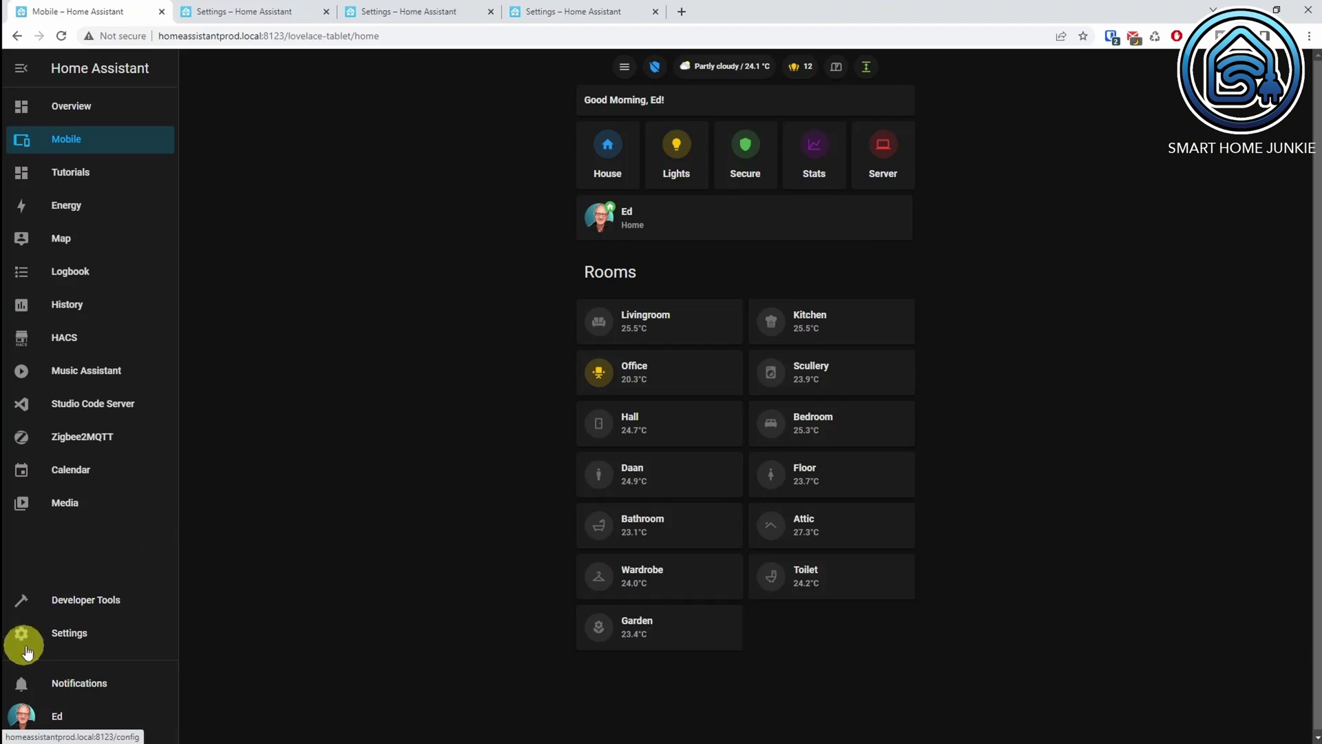
Create another empty automation from the Automations & Scenes settings.
click(26, 647)
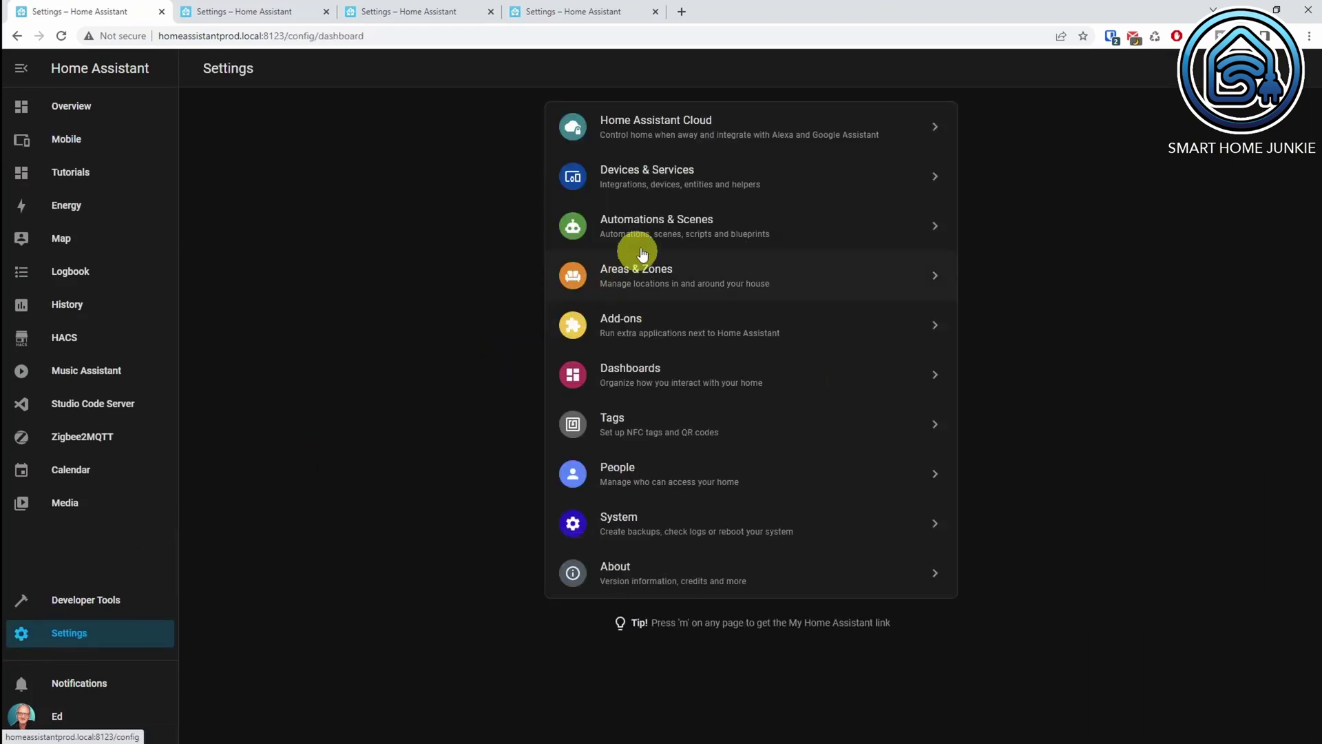
click(645, 234)
click(632, 65)
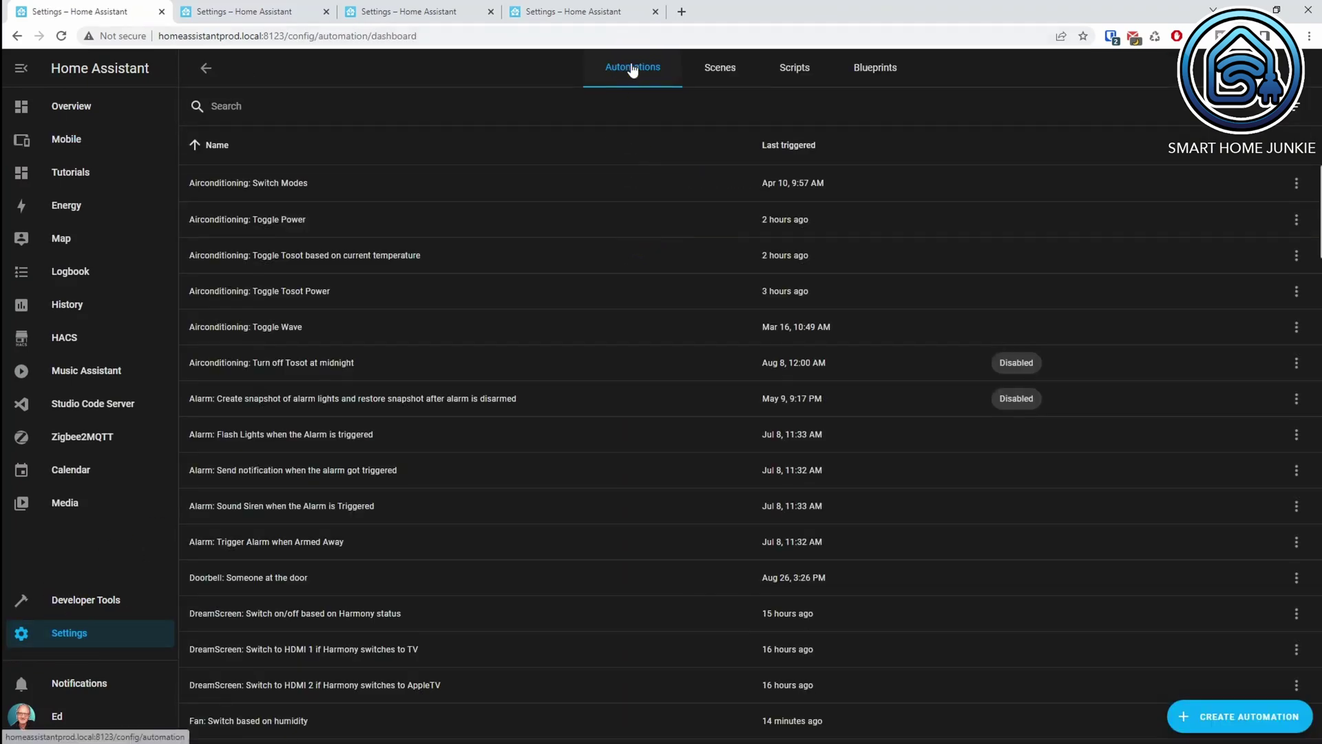
click(1253, 727)
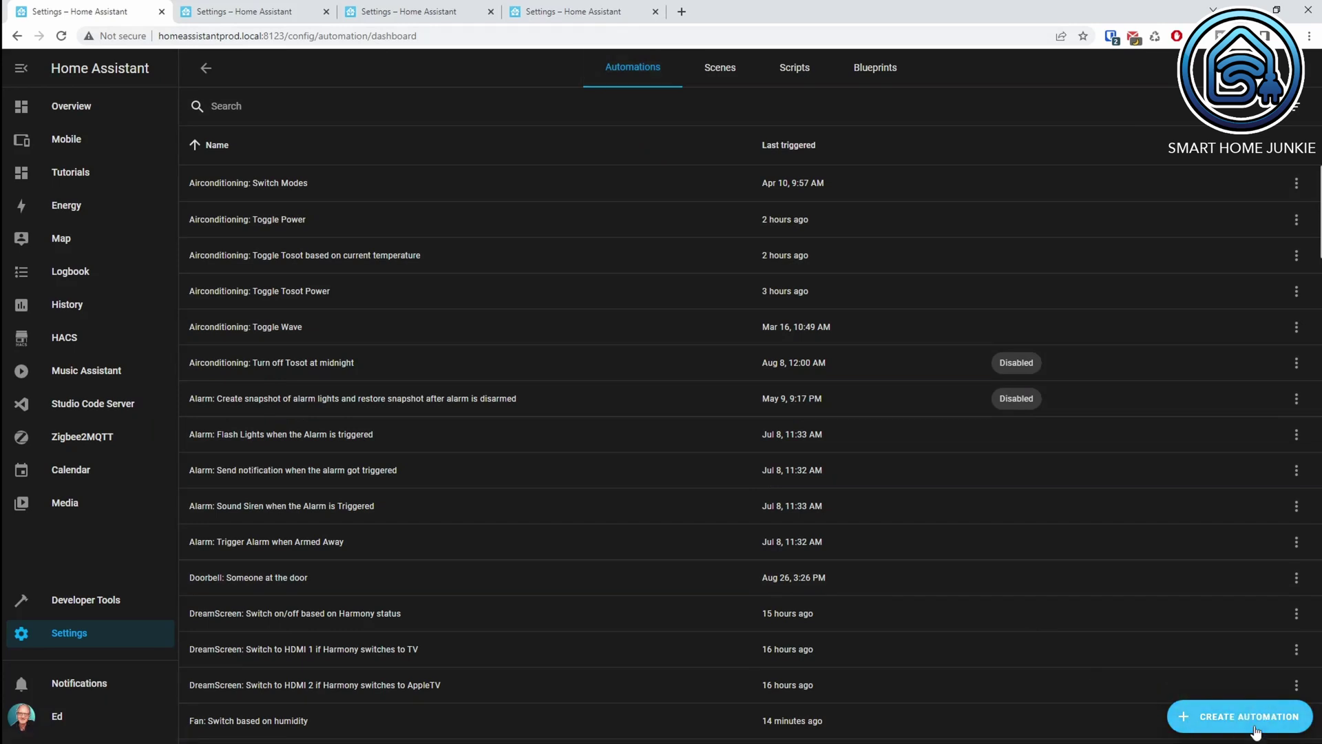
click(522, 456)
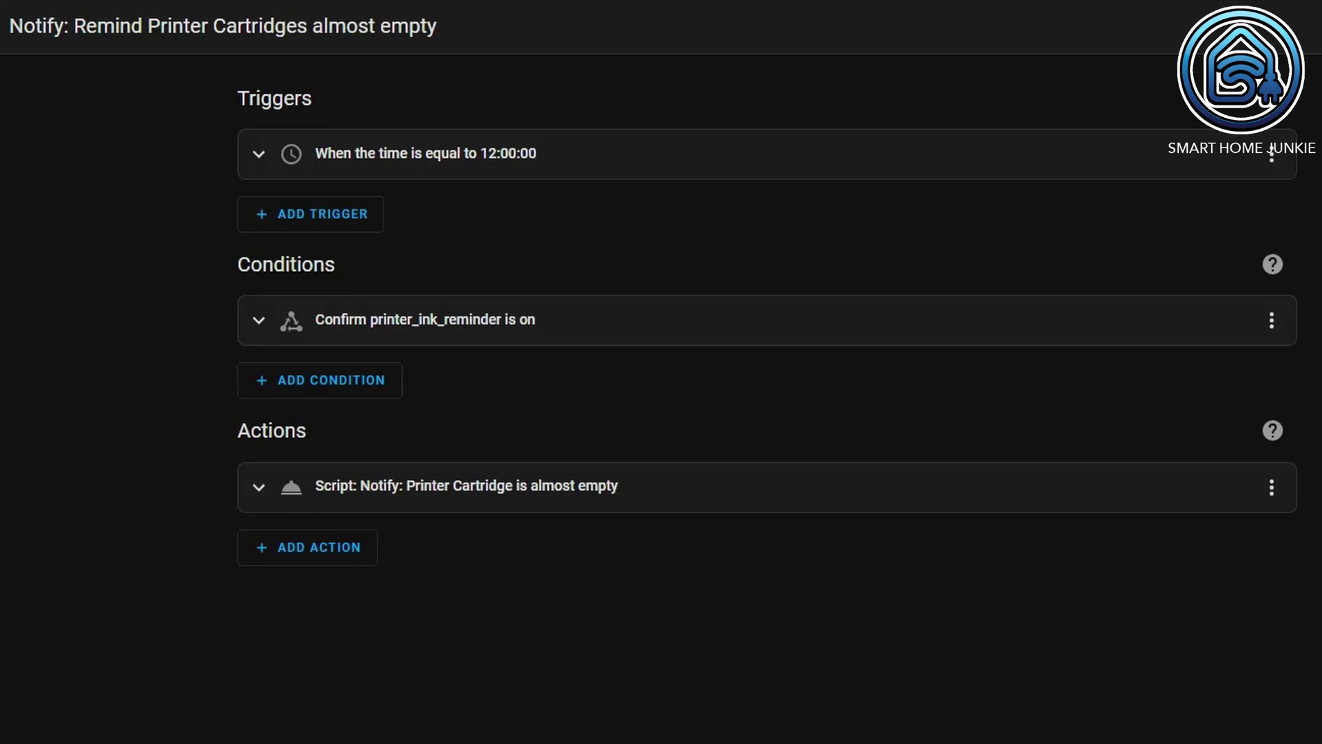
Examine the fixed-time trigger, the printer_ink_reminder condition and the script action of the printer cartridge reminder automation.
click(259, 154)
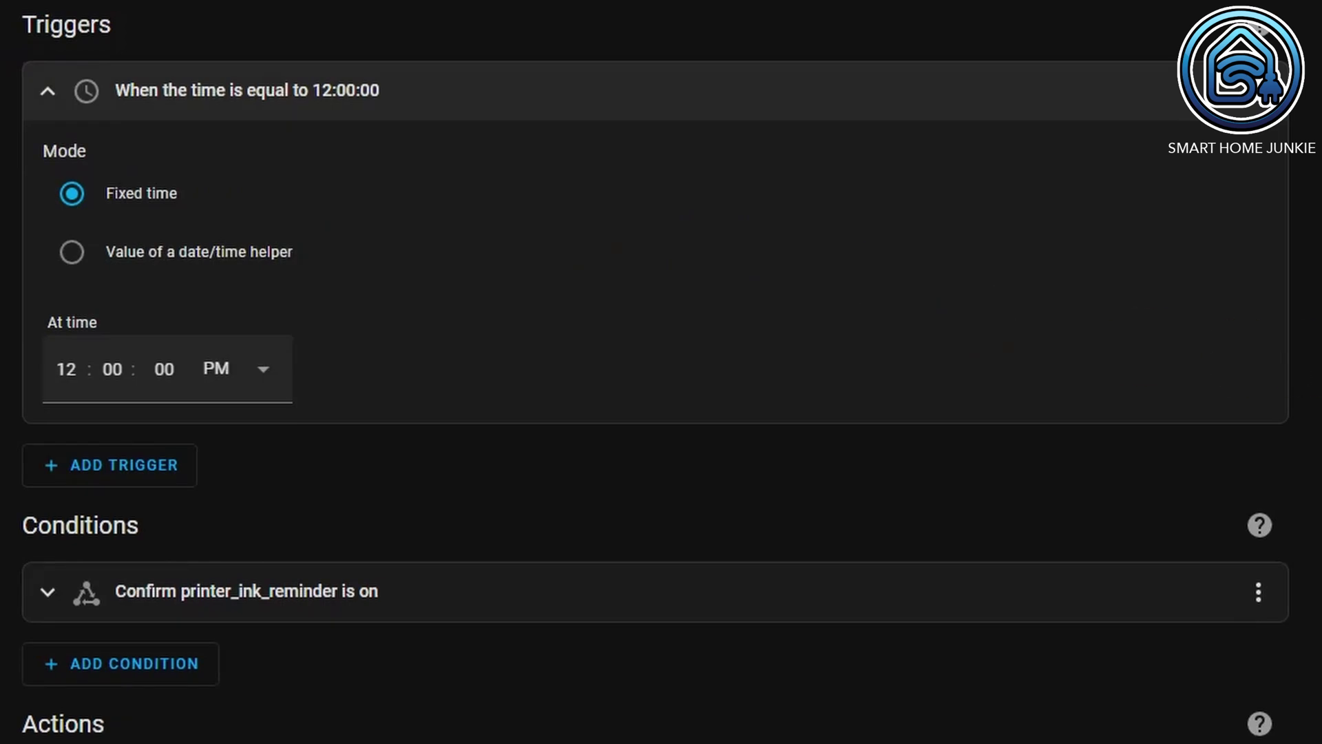
click(44, 92)
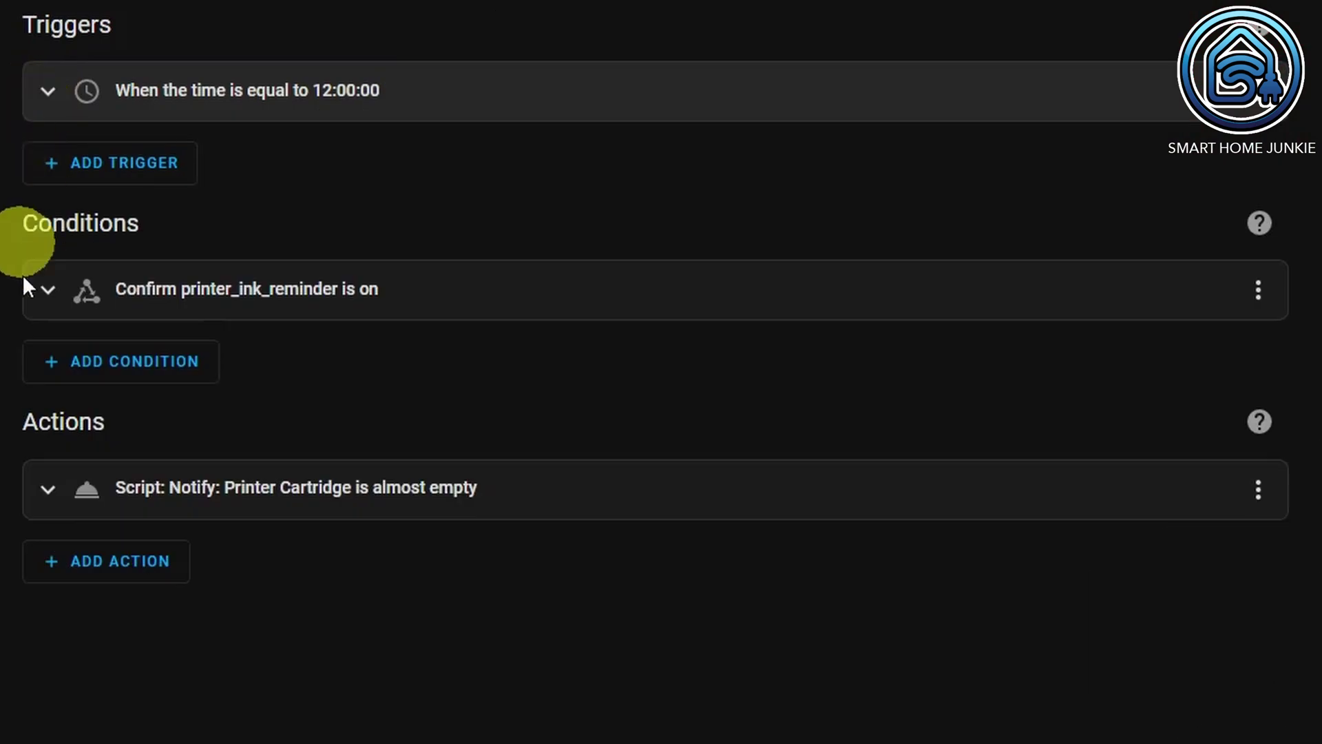
click(48, 293)
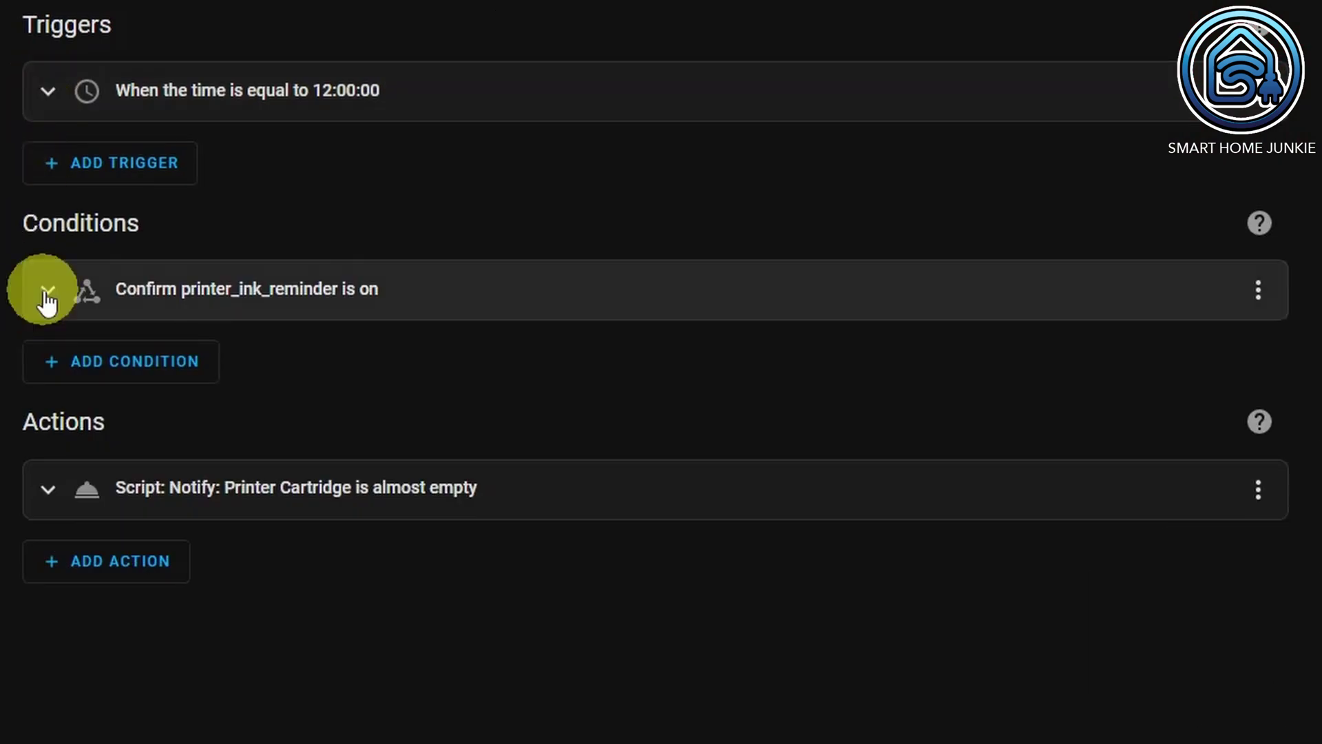
scroll(1148, 458, down, 3)
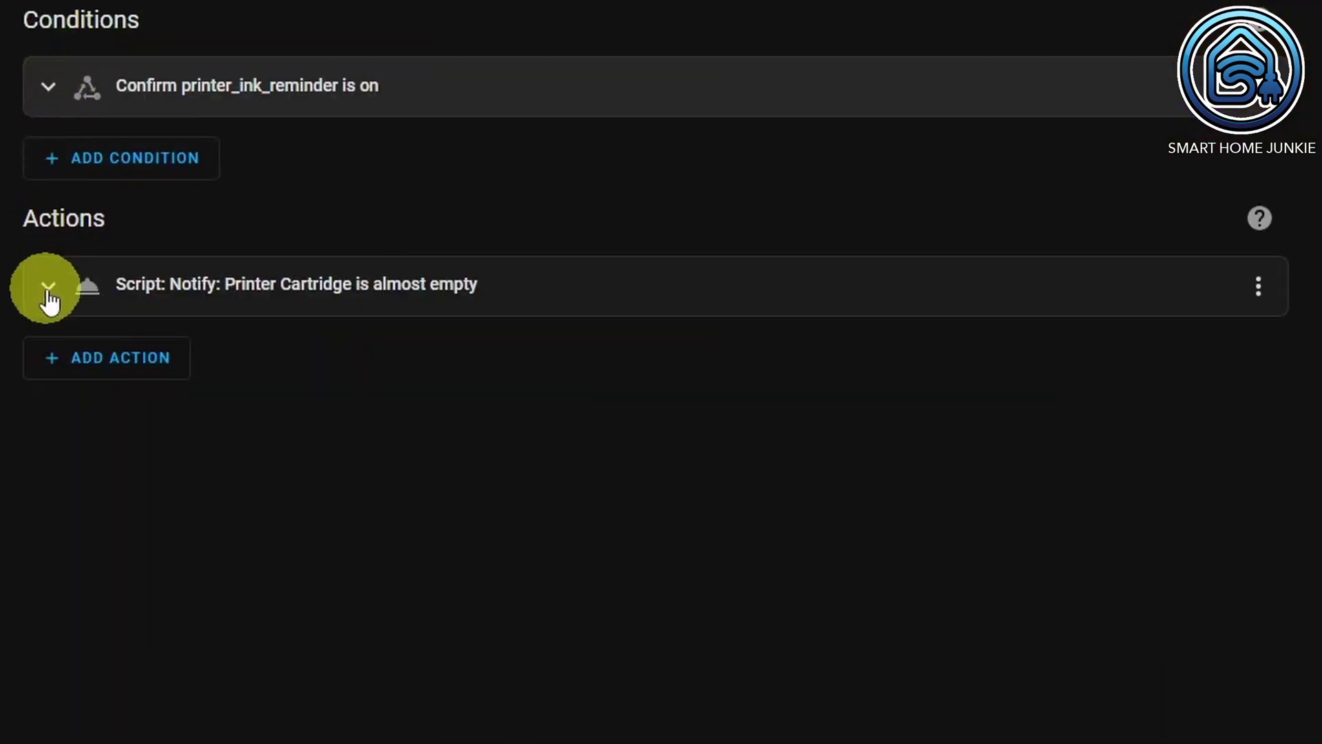
click(49, 286)
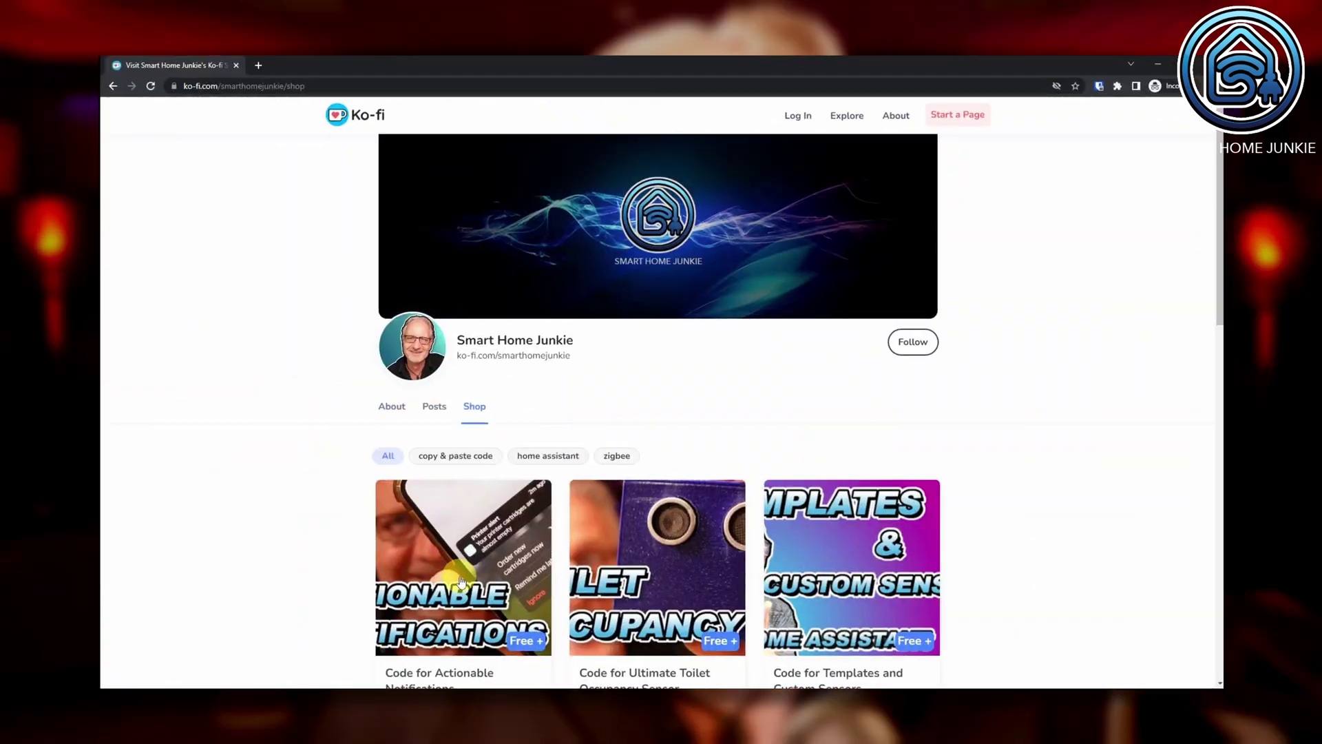
Switch to the Smart Home Junkie Ko-fi shop, order the free Code for Actionable Notifications and view the purchased content.
click(457, 567)
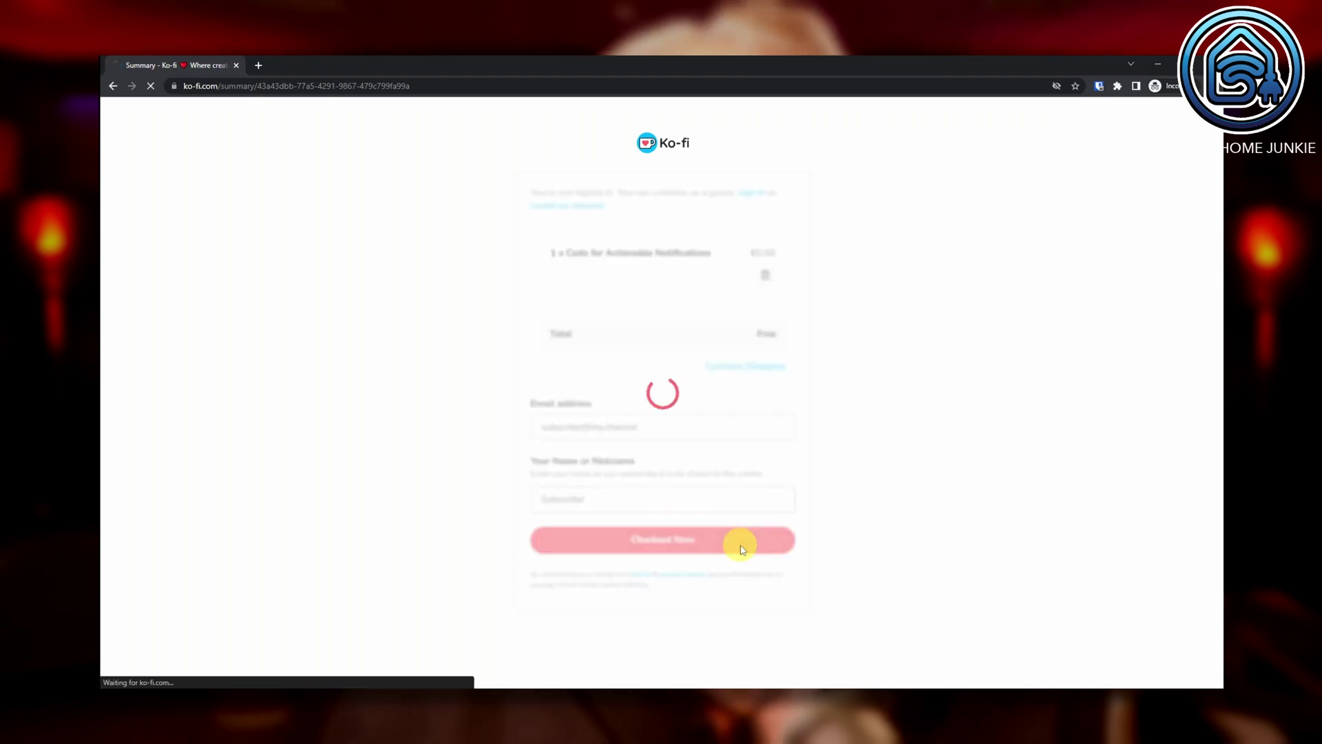
click(679, 544)
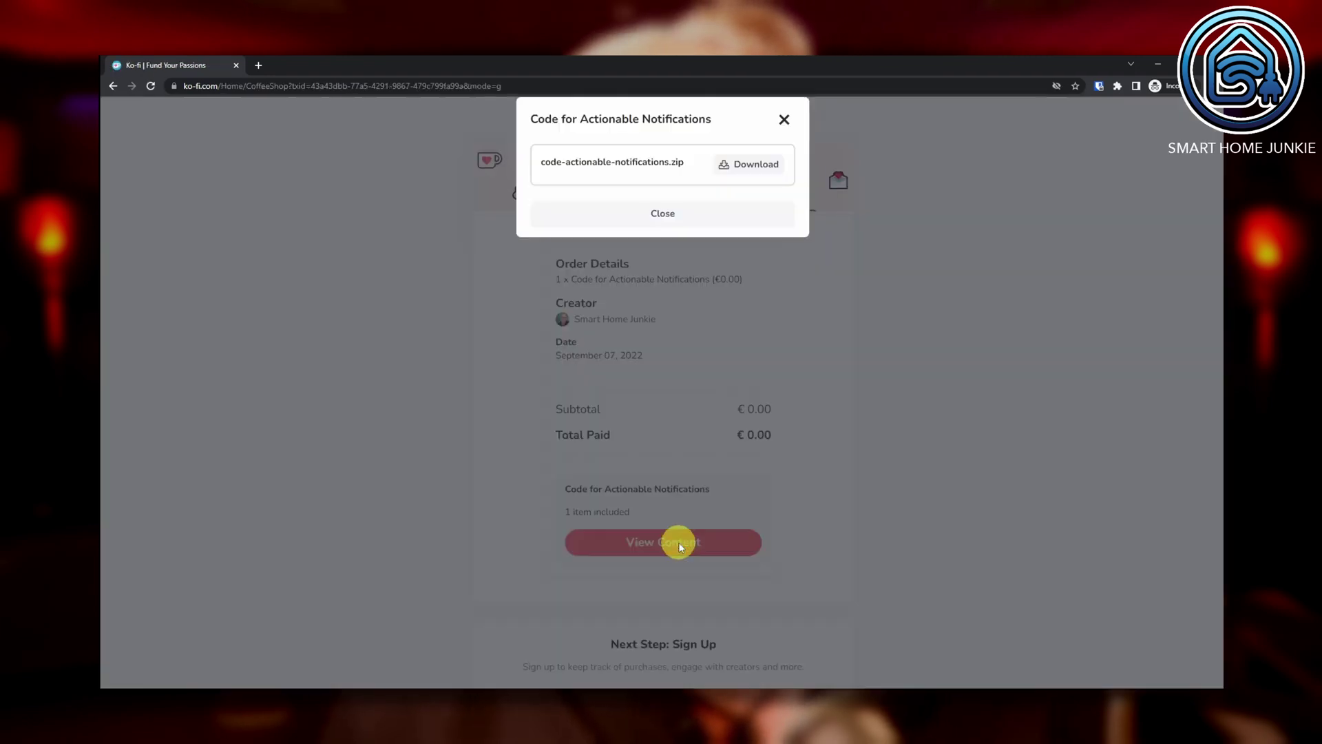